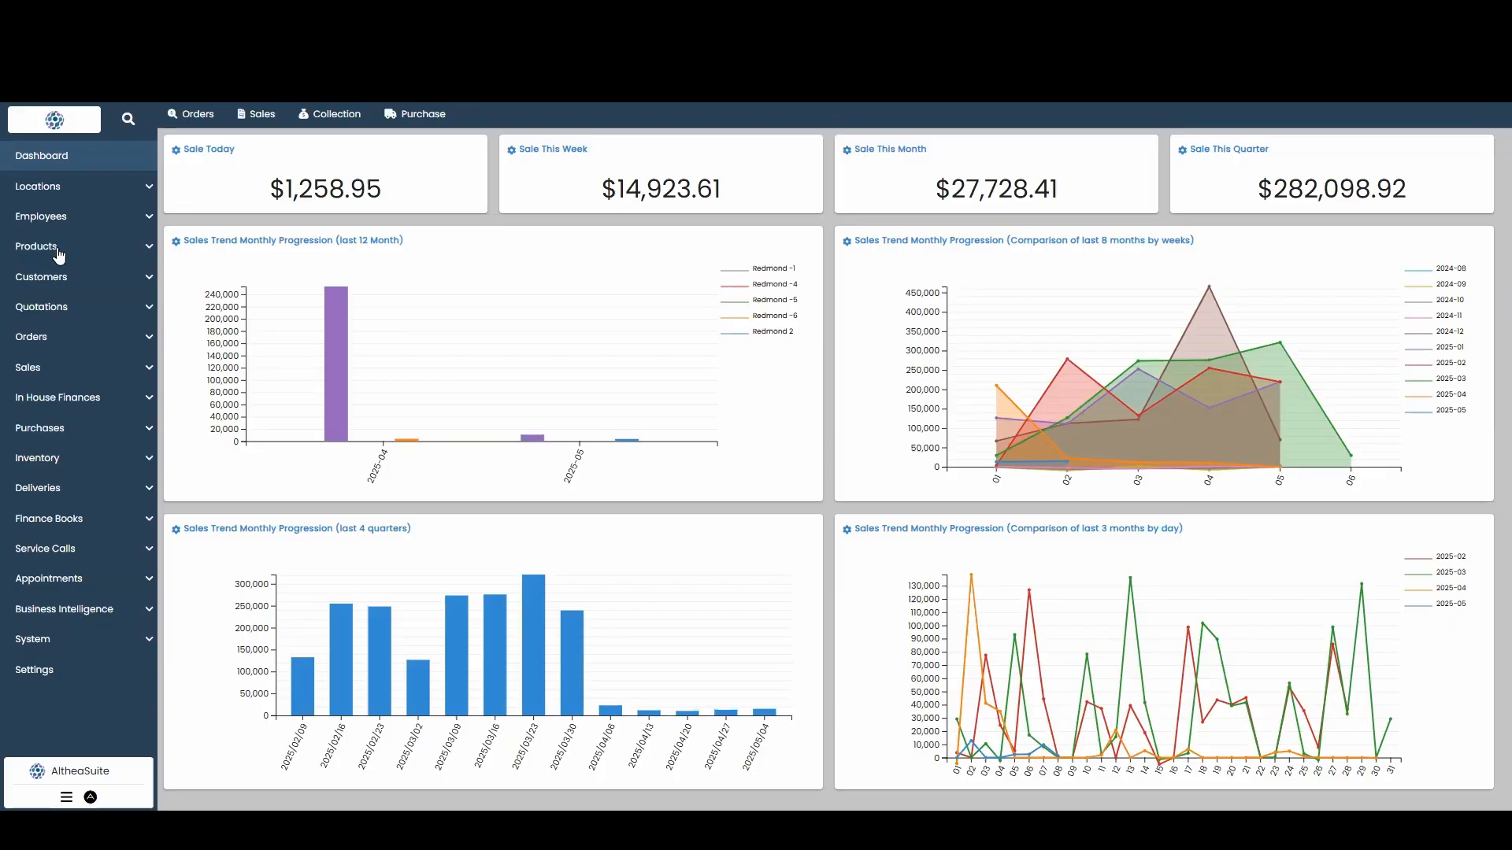
- Start a new order from the orders list
{"action": "left_click", "coordinate": [45, 337]}
{"action": "left_click", "coordinate": [116, 370]}
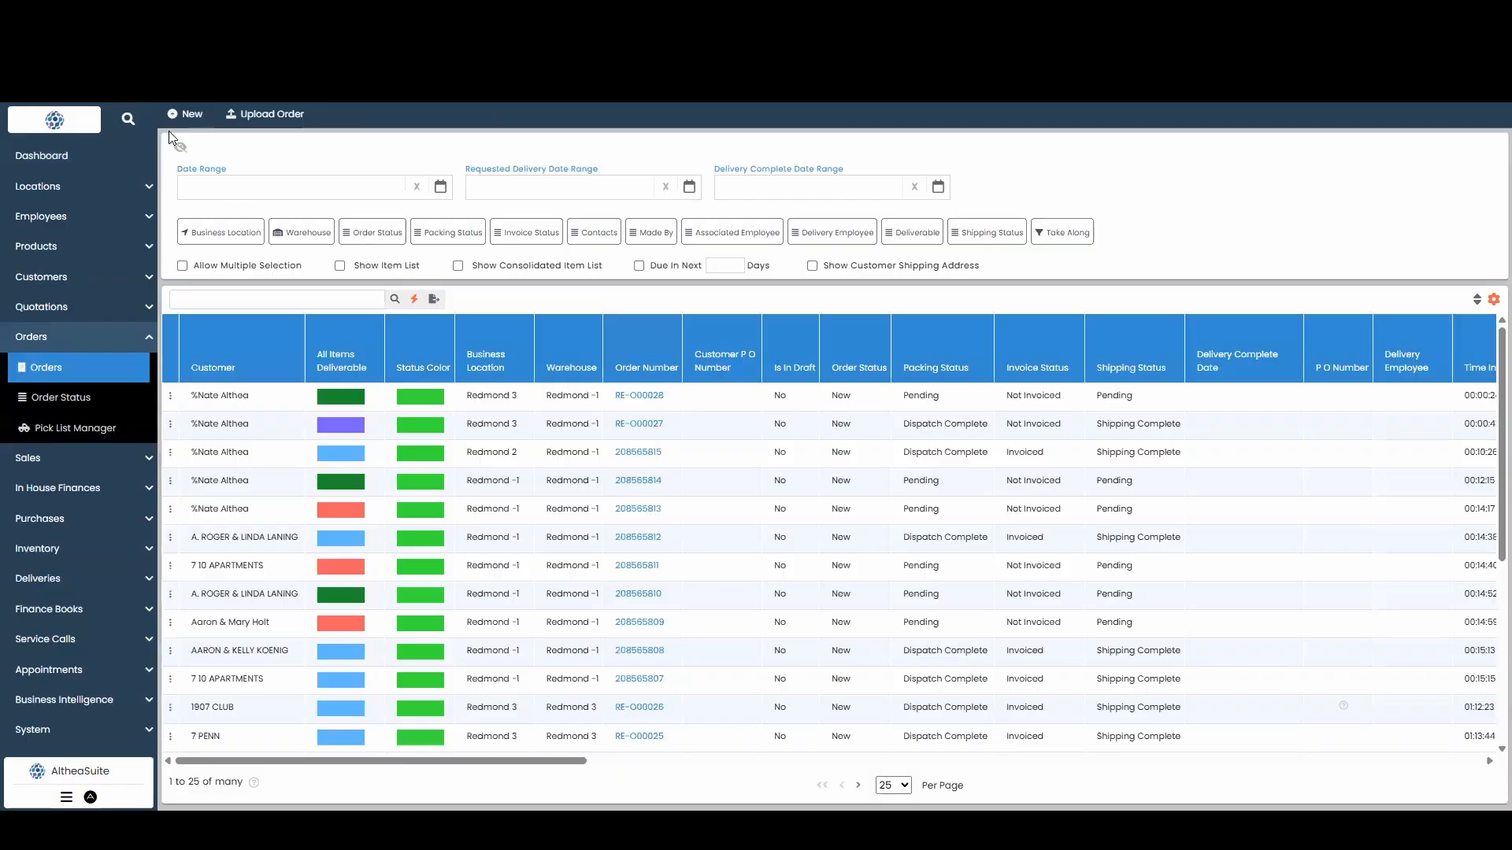
{"action": "left_click", "coordinate": [186, 114]}
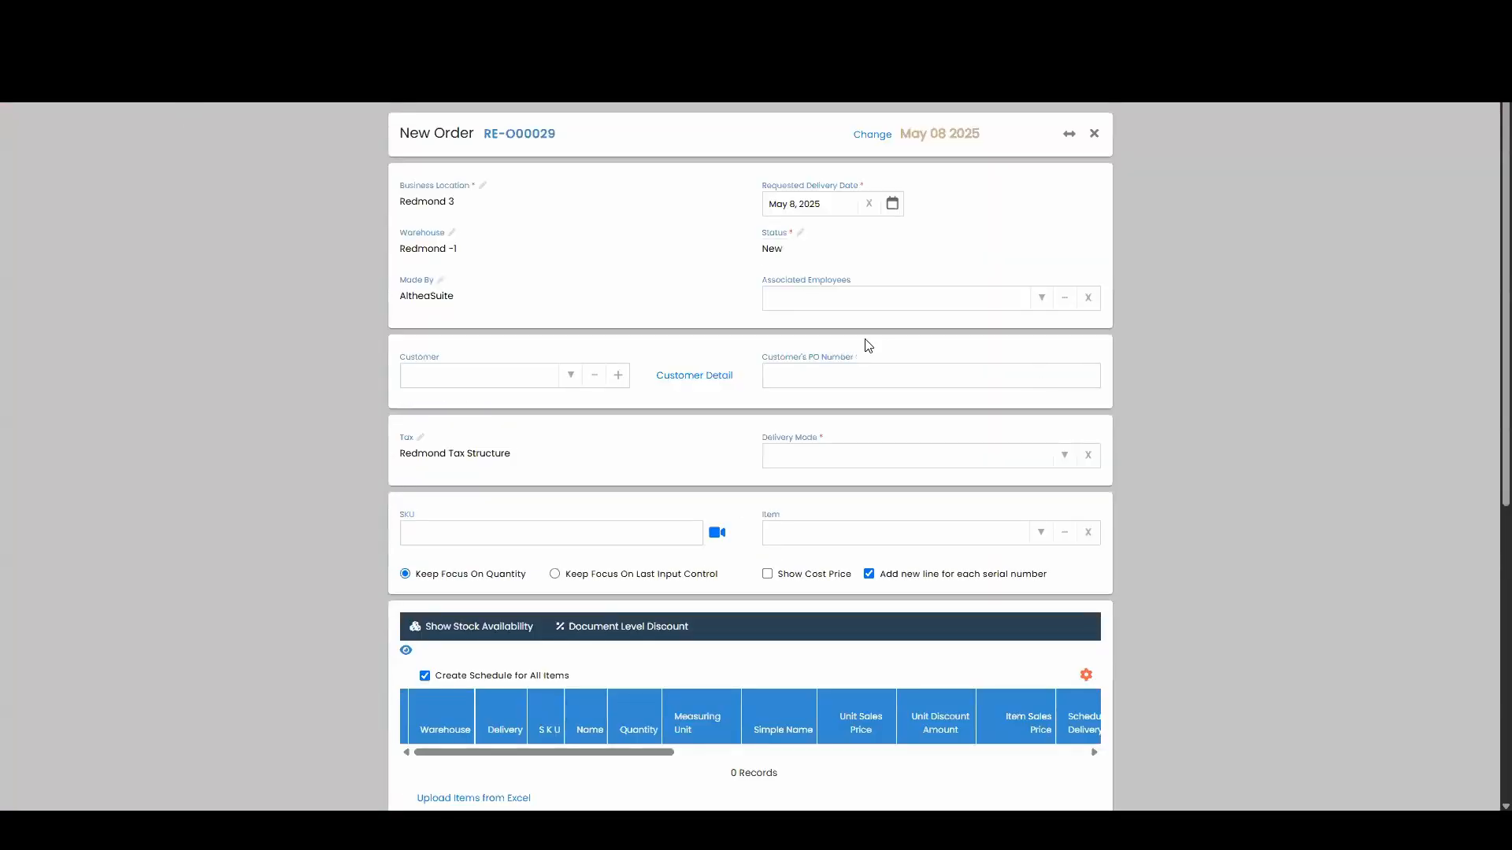
- Select the customer and set the order's delivery mode to "All items will be delivered to shipping address"
{"action": "left_click", "coordinate": [568, 375]}
{"action": "left_click", "coordinate": [520, 403]}
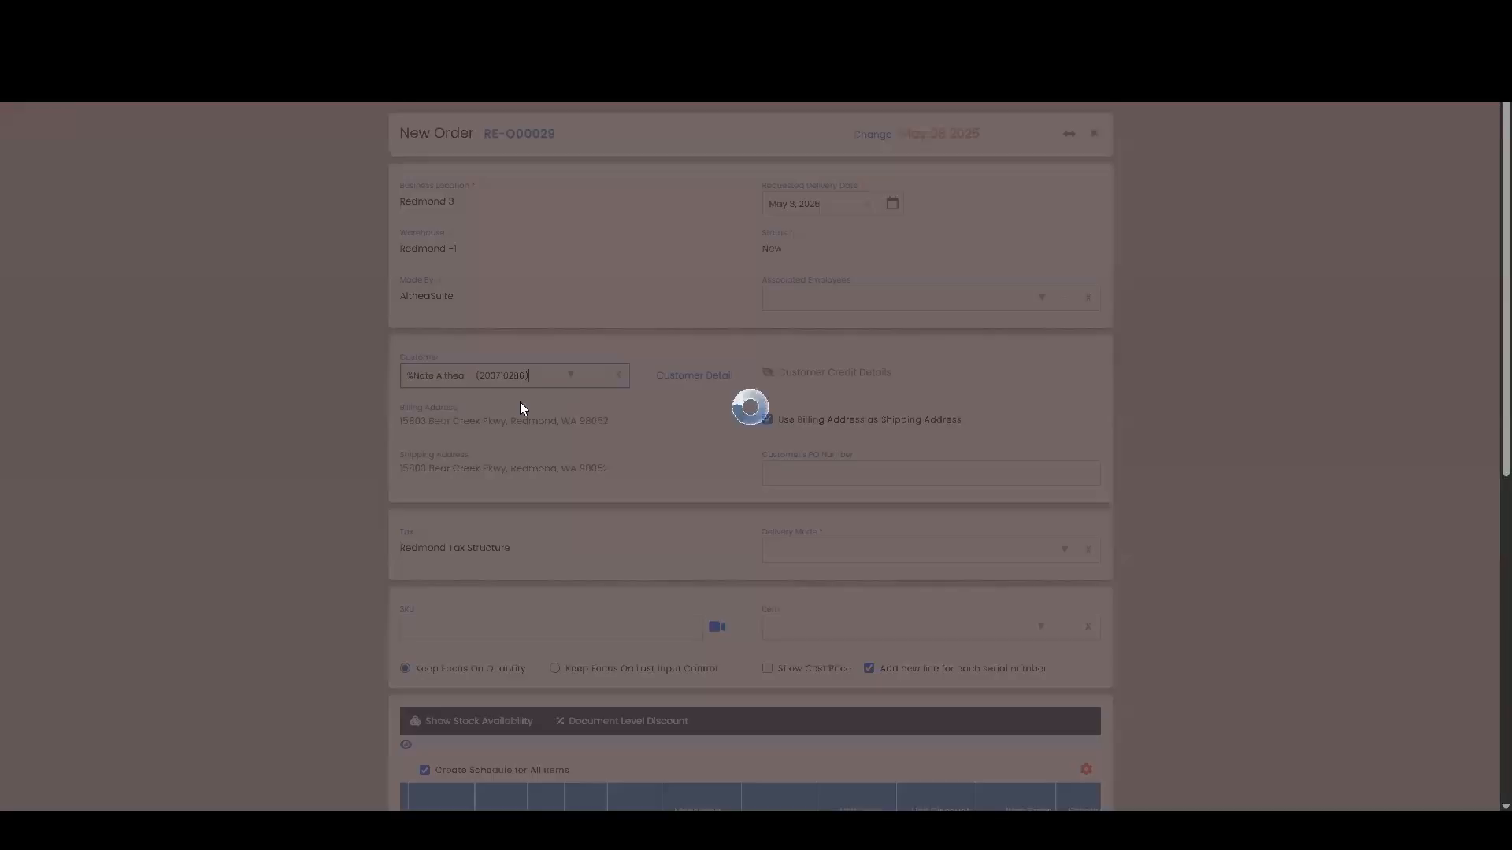
{"action": "scroll", "coordinate": [972, 438], "scroll_direction": "down", "scroll_amount": 3}
{"action": "left_click", "coordinate": [1065, 317]}
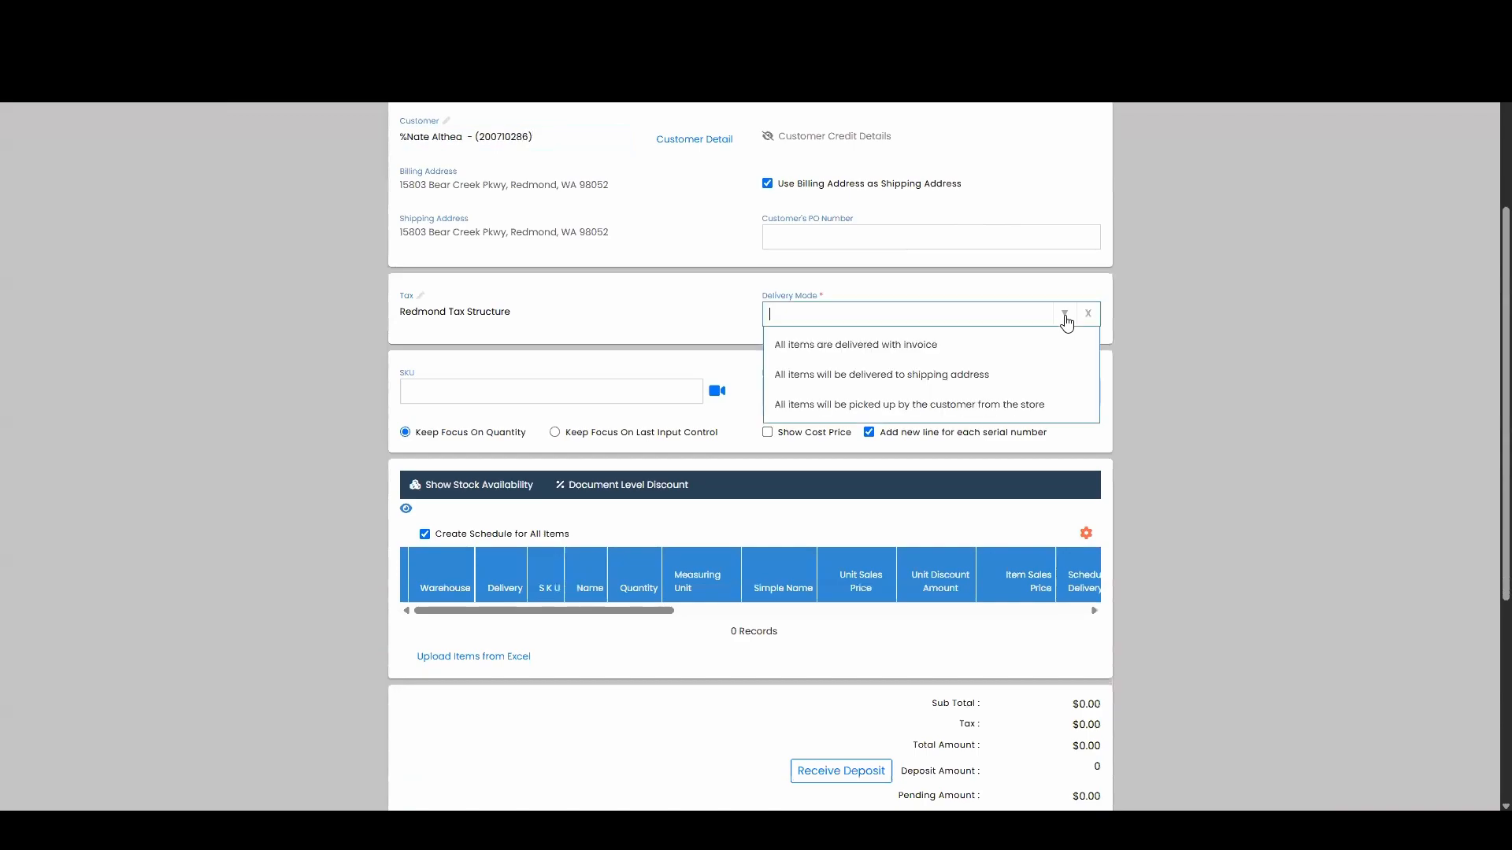
{"action": "left_click", "coordinate": [813, 375]}
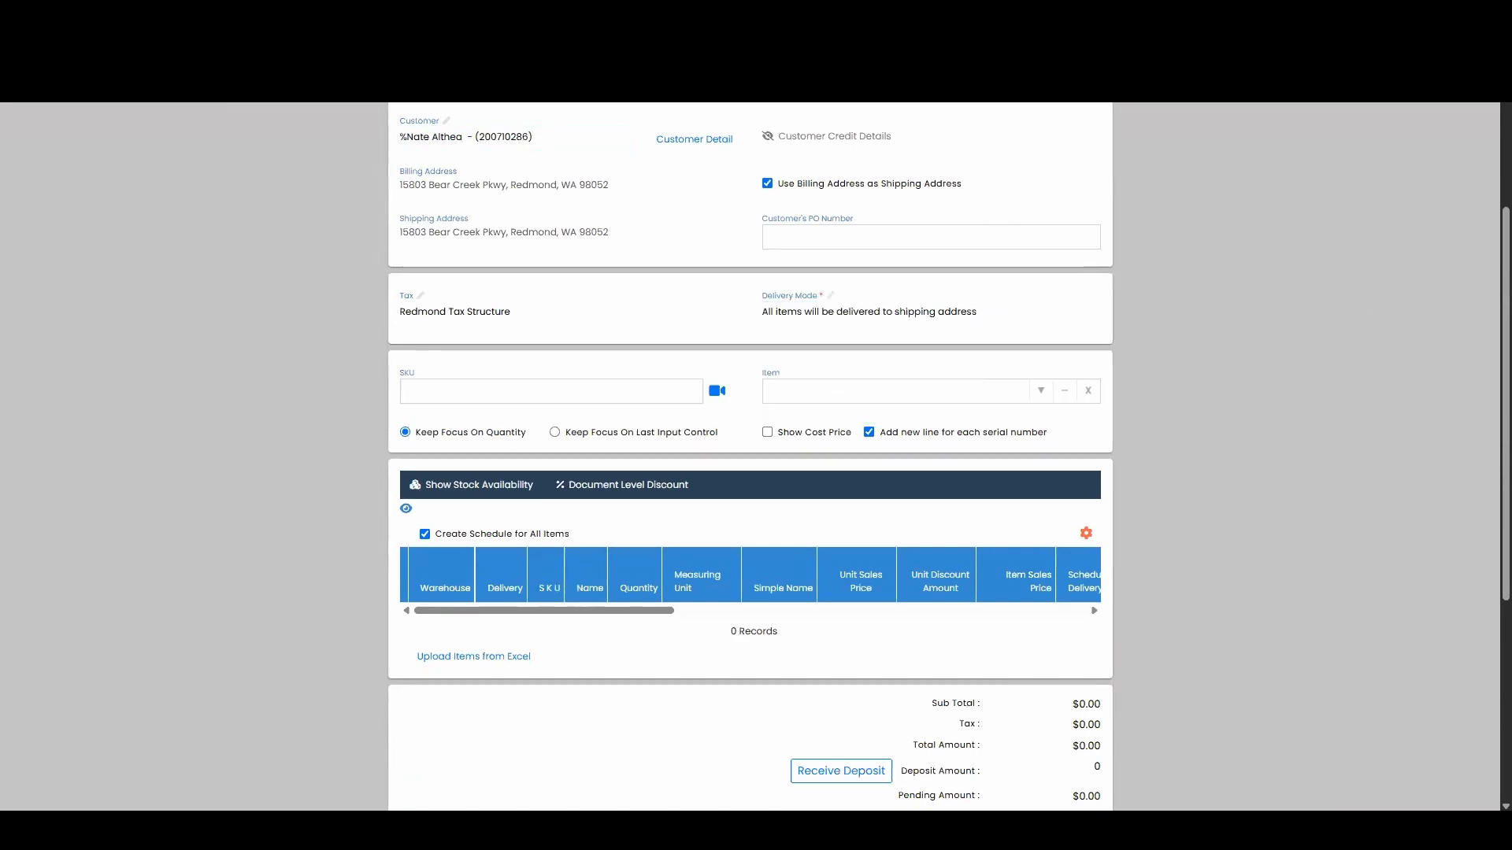
- Add the range GRF400PVSS to the order without any add-ons and with the extended warranty declined
{"action": "left_click", "coordinate": [867, 389]}
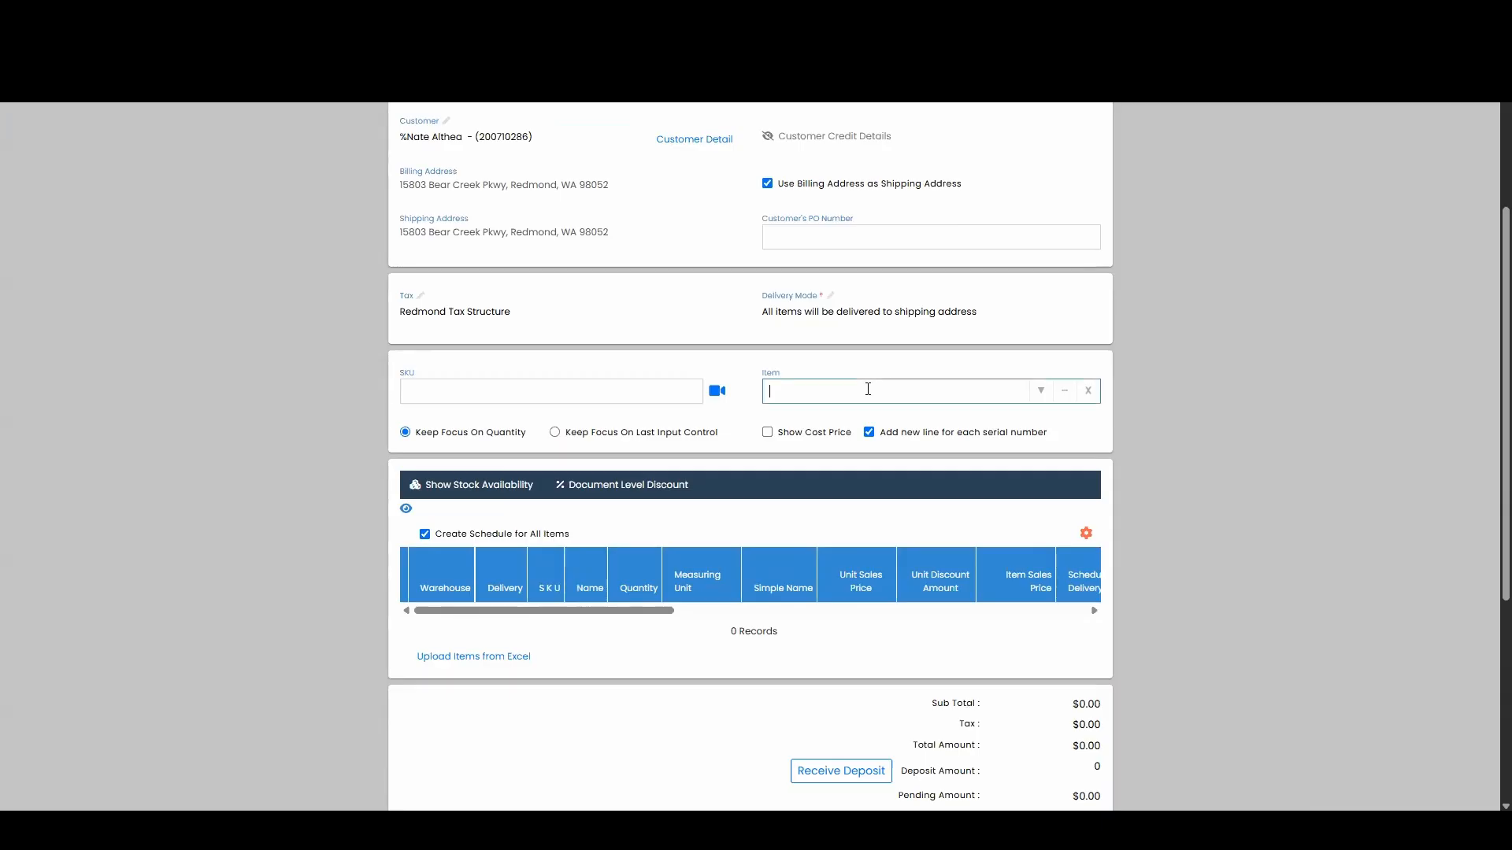
{"action": "type", "text": "GRF400PVSS"}
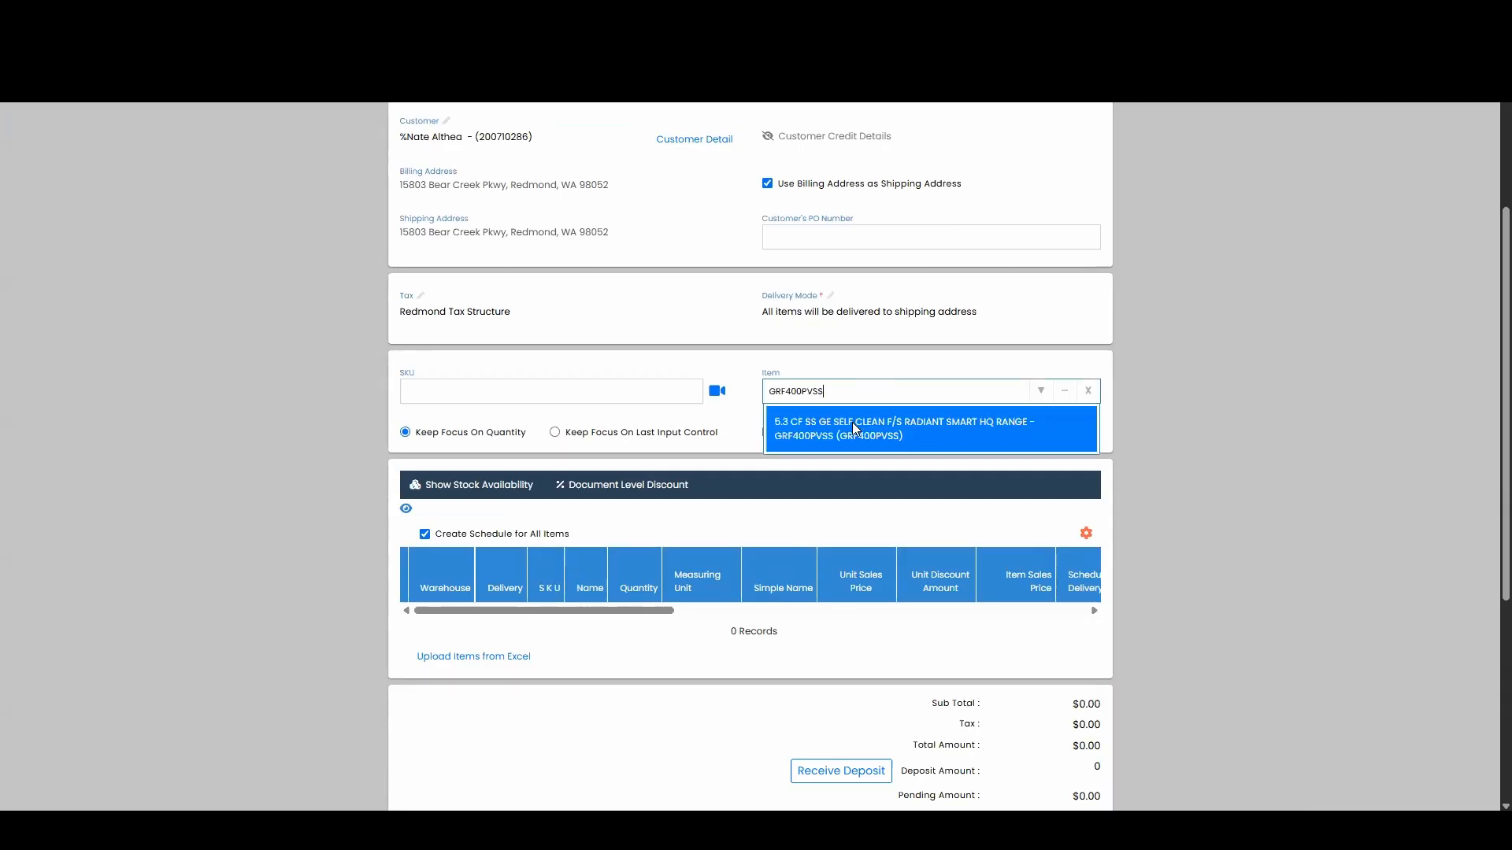
{"action": "left_click", "coordinate": [902, 436]}
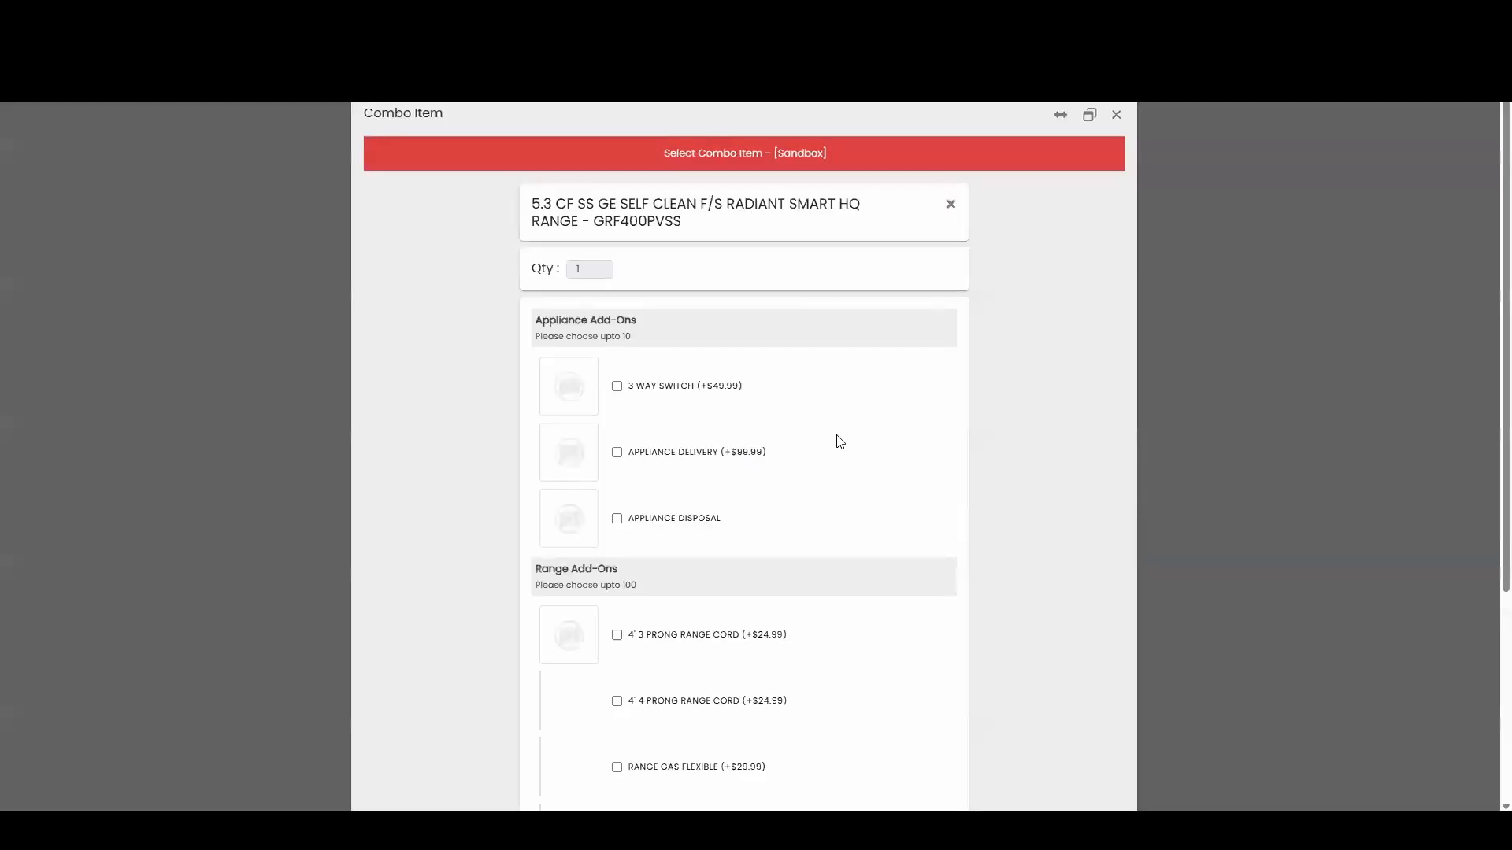
{"action": "scroll", "coordinate": [693, 465], "scroll_direction": "down", "scroll_amount": 1}
{"action": "scroll", "coordinate": [693, 464], "scroll_direction": "down", "scroll_amount": 2}
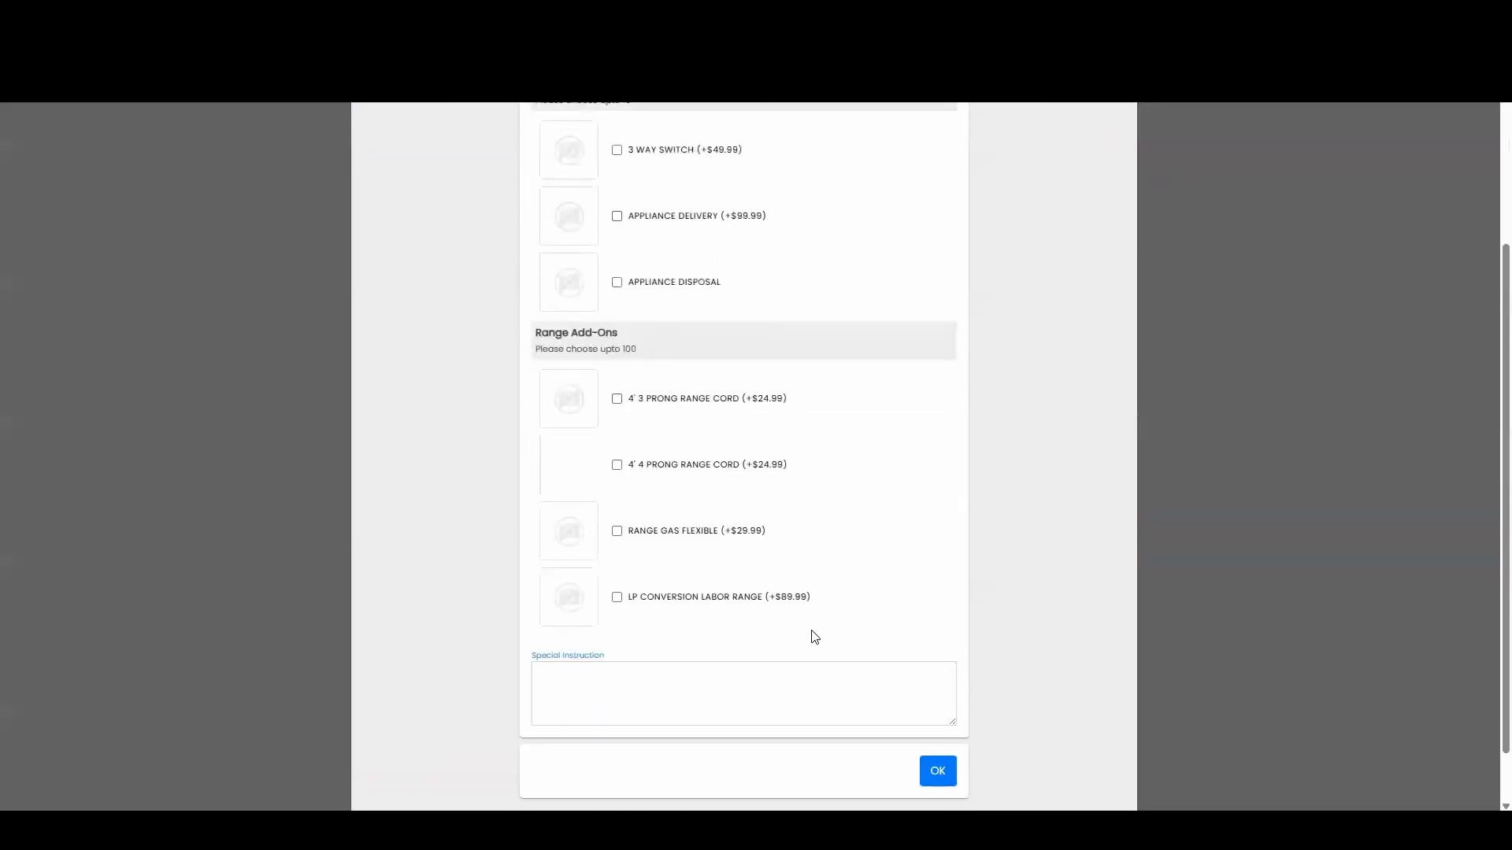
{"action": "left_click", "coordinate": [941, 772]}
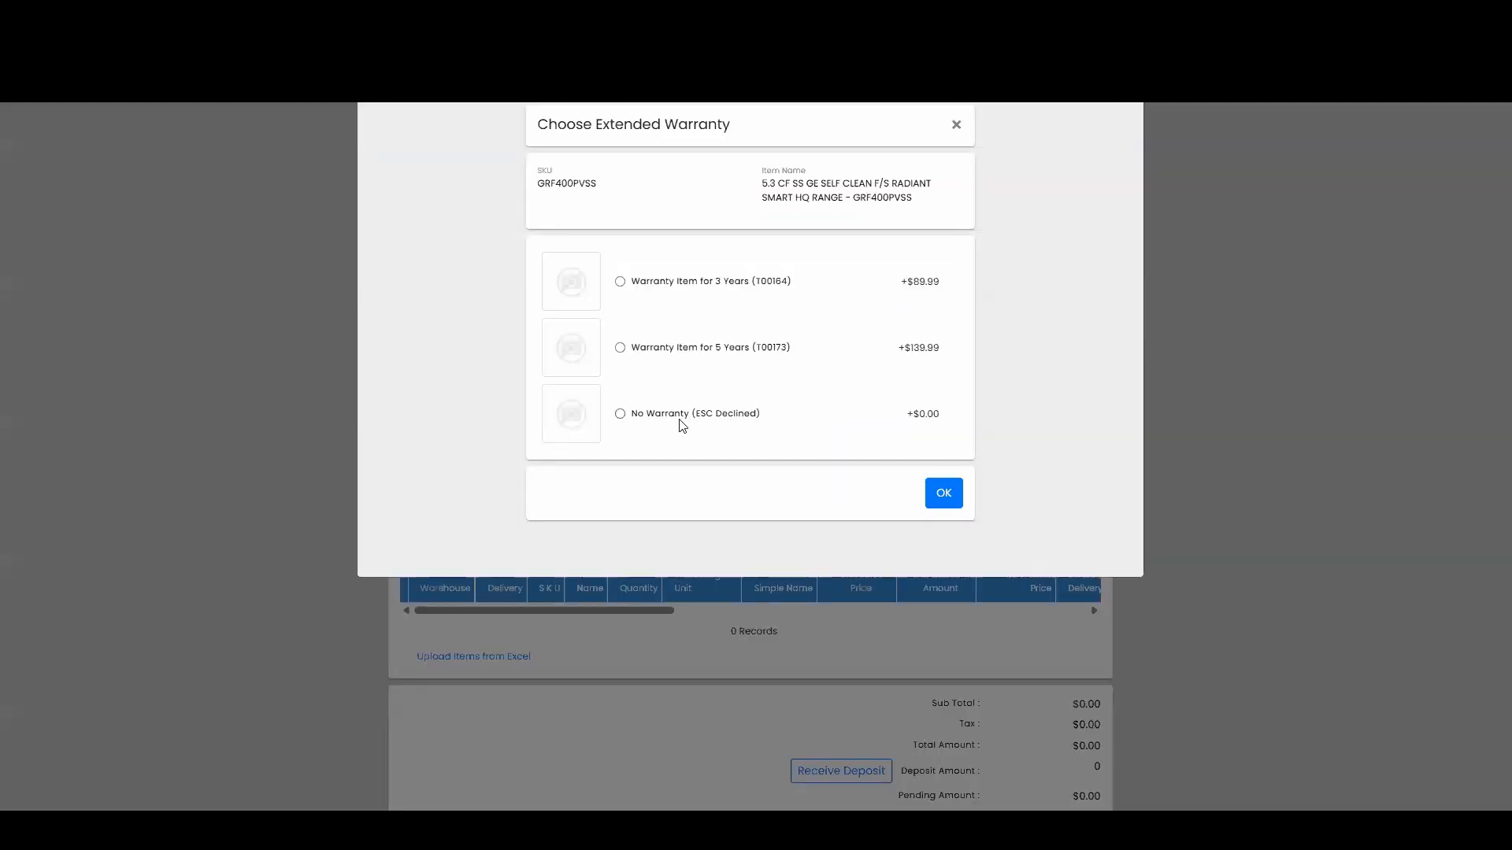
{"action": "left_click", "coordinate": [954, 502]}
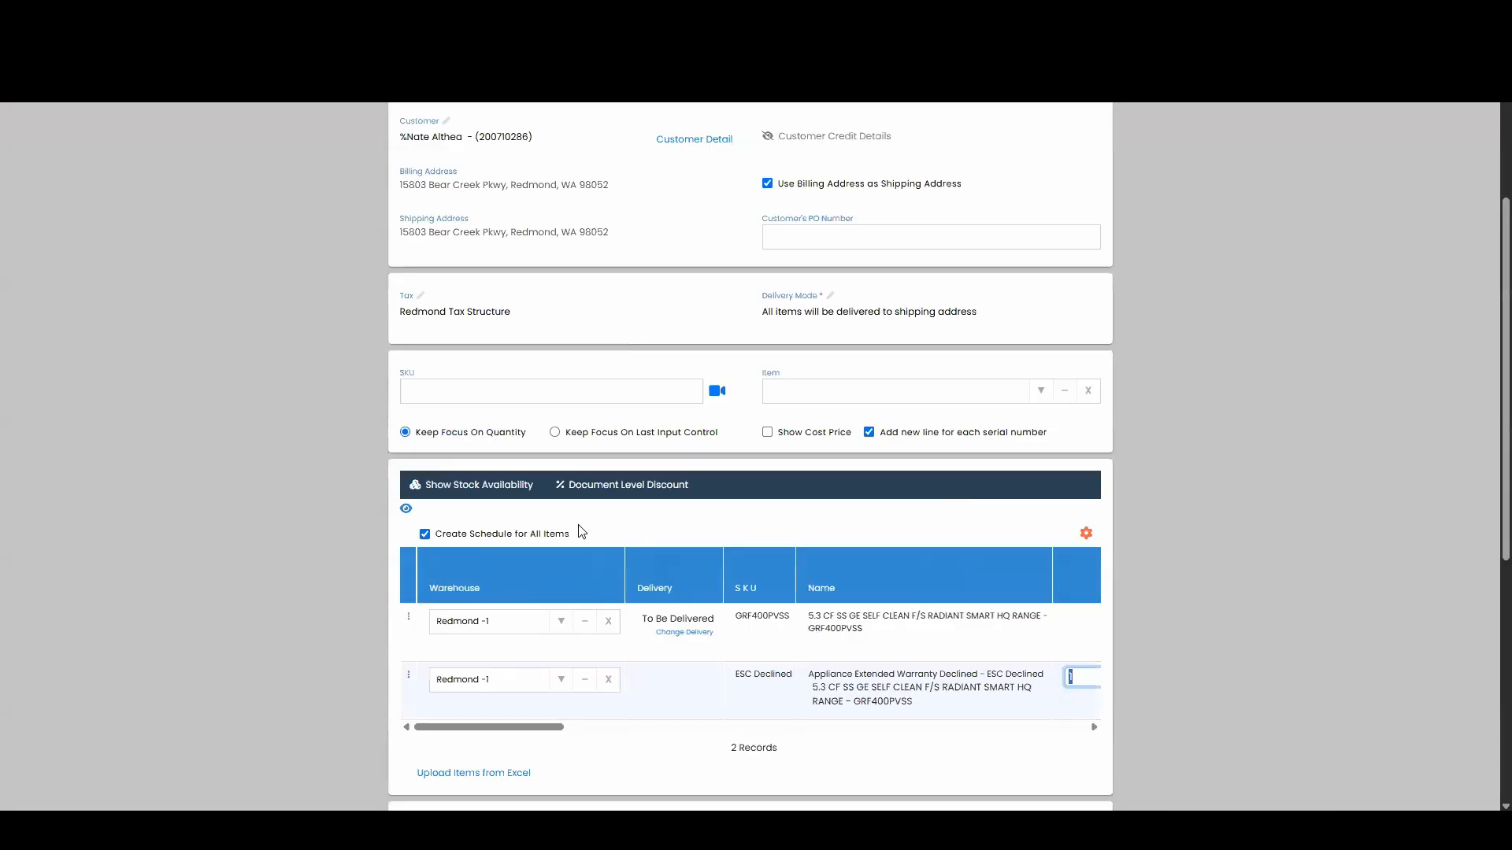
- Turn the GRF400PVSS range line into a sales return
{"action": "left_click", "coordinate": [911, 622]}
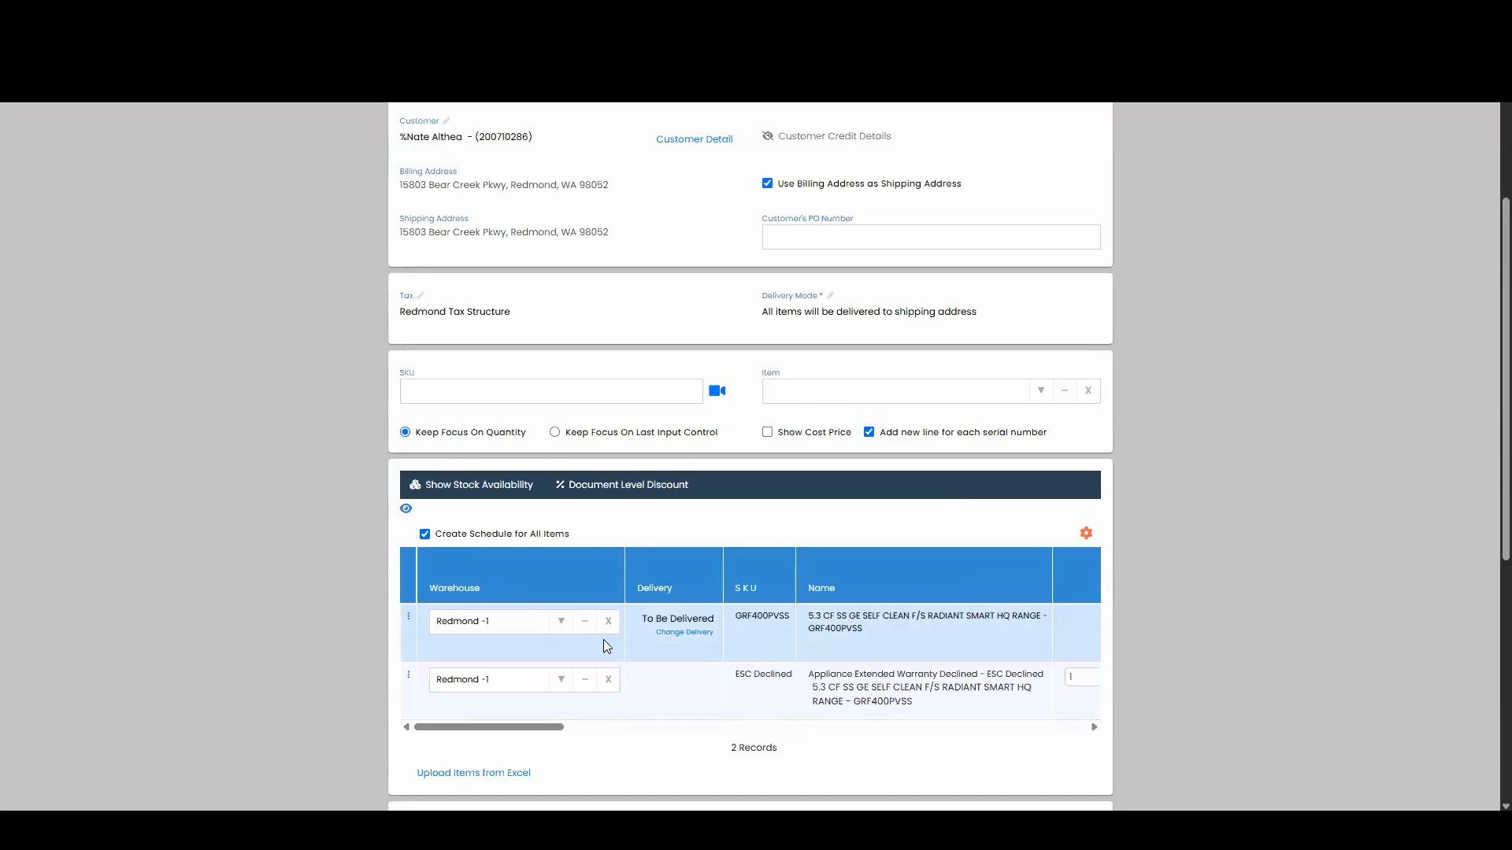
{"action": "left_click", "coordinate": [408, 619]}
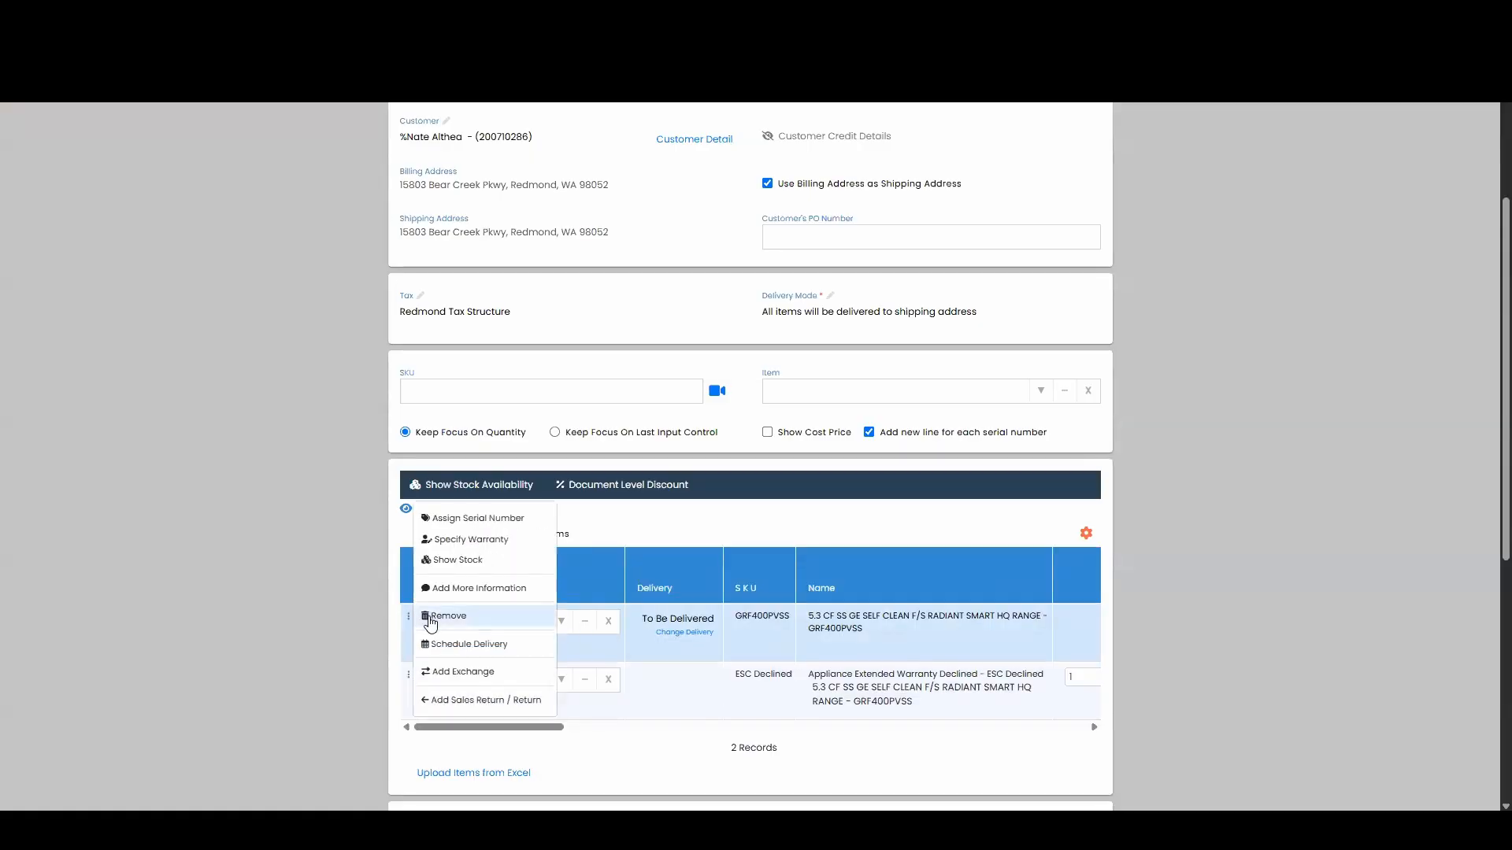
{"action": "left_click", "coordinate": [479, 702]}
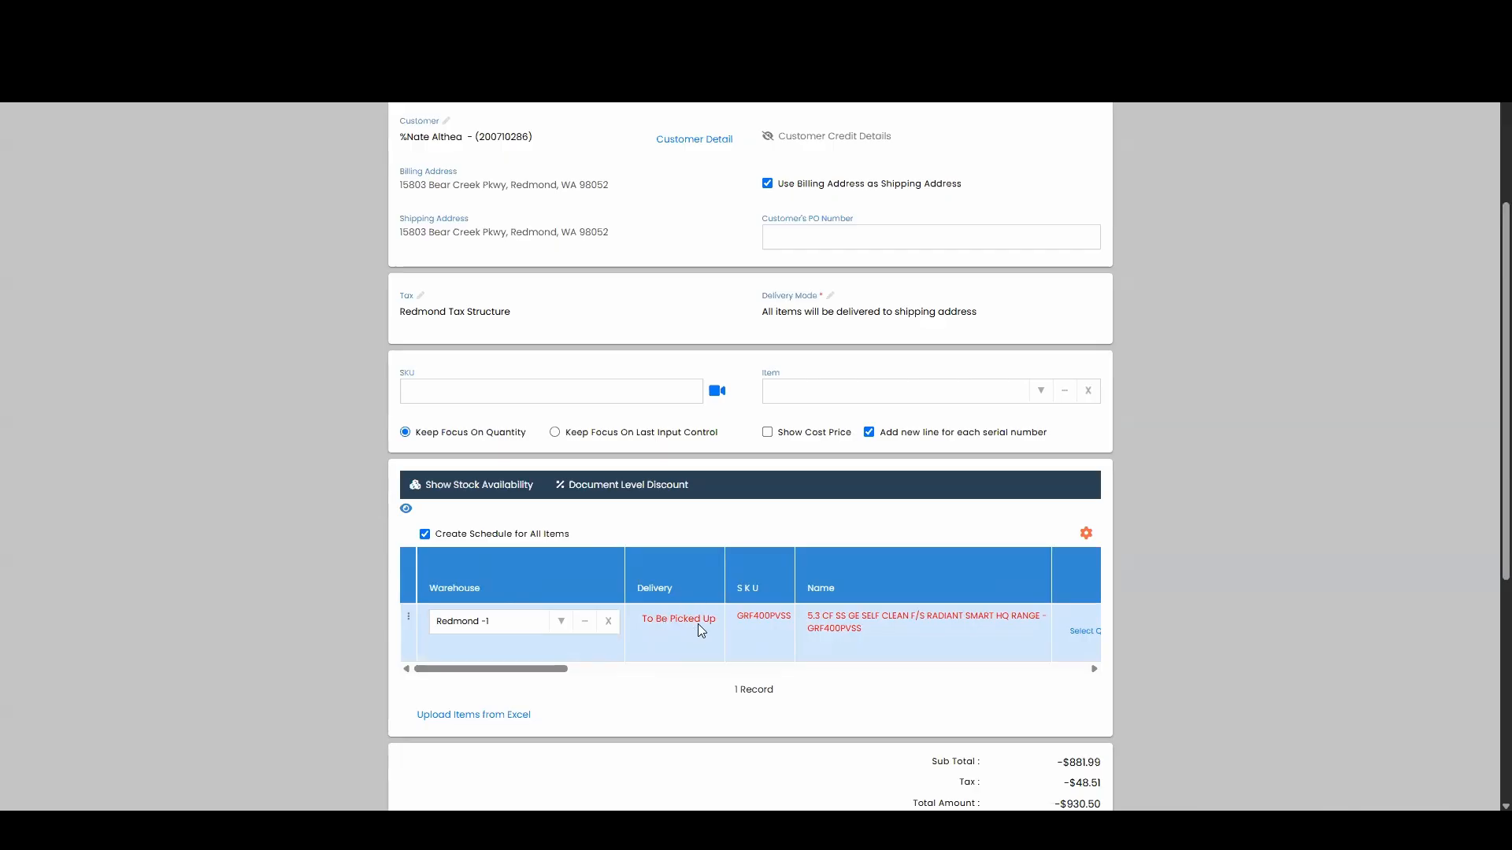
- Assign quick lookup number 209706 to the returned range line
{"action": "scroll", "coordinate": [697, 623], "scroll_direction": "right", "scroll_amount": 5}
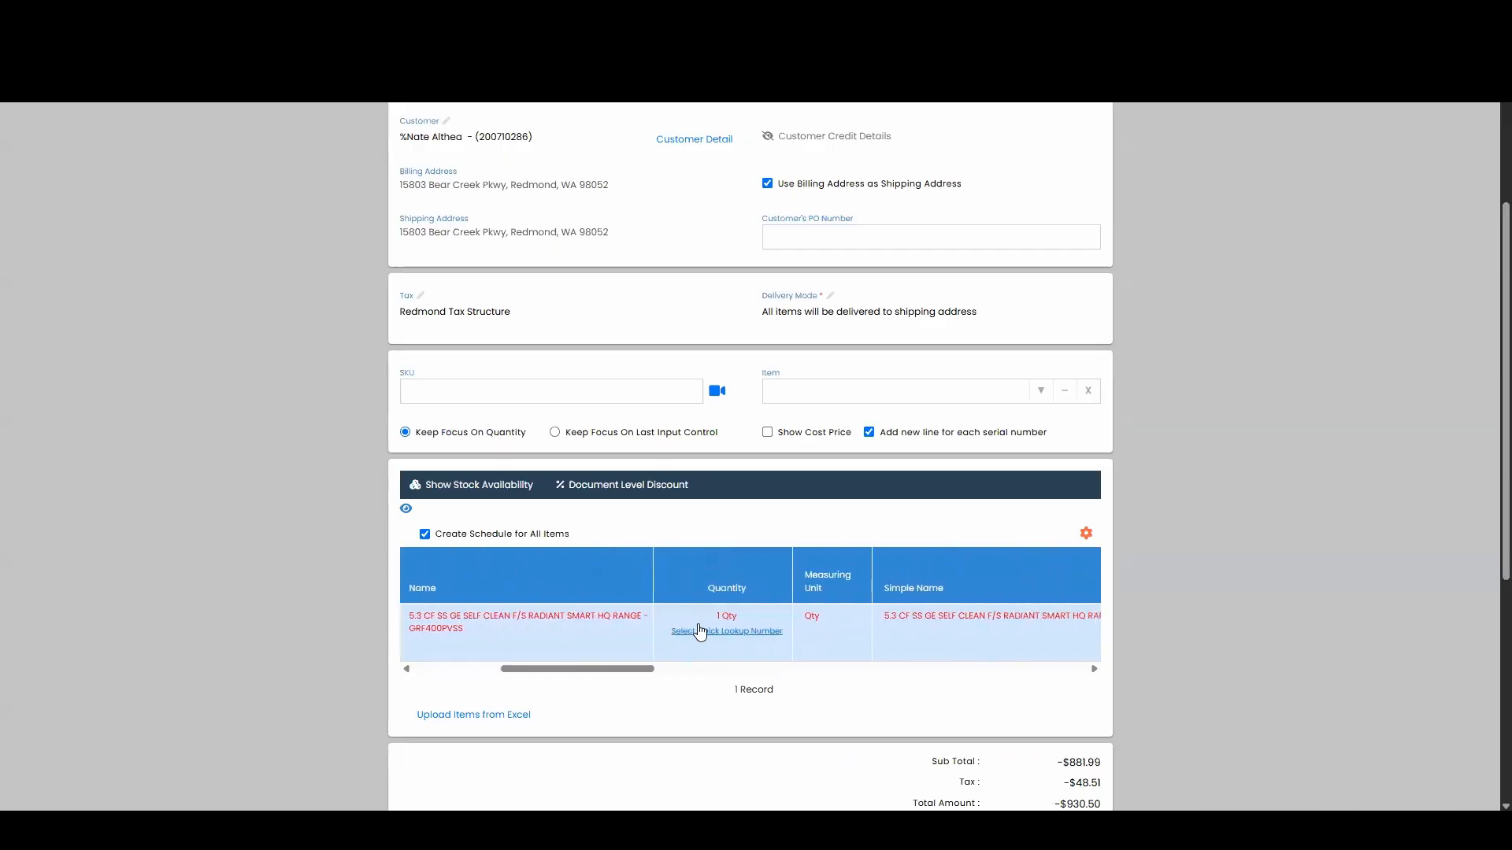
{"action": "scroll", "coordinate": [698, 629], "scroll_direction": "right", "scroll_amount": 2}
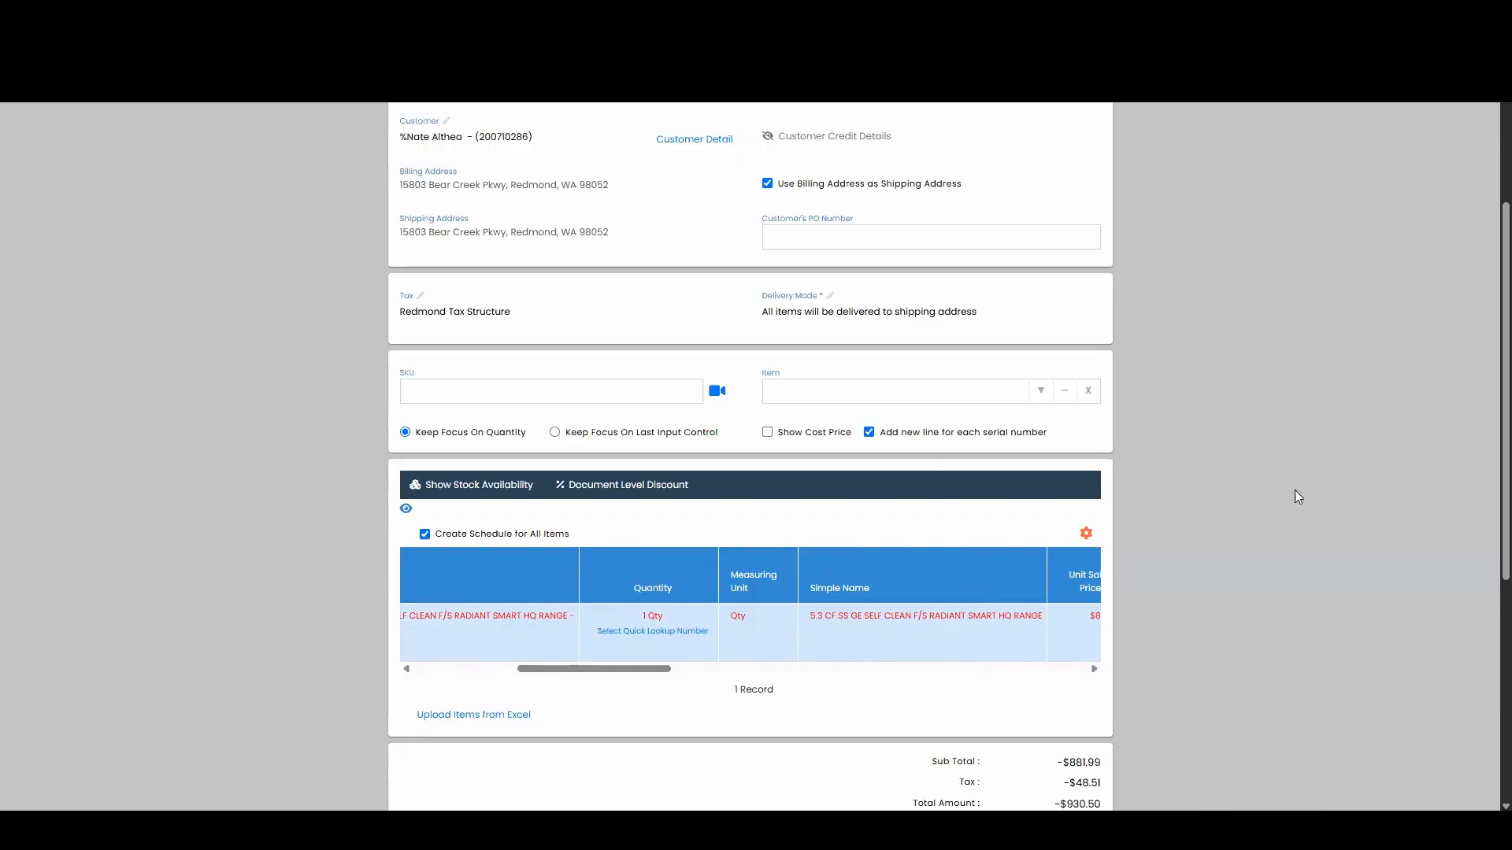
{"action": "left_click", "coordinate": [636, 632]}
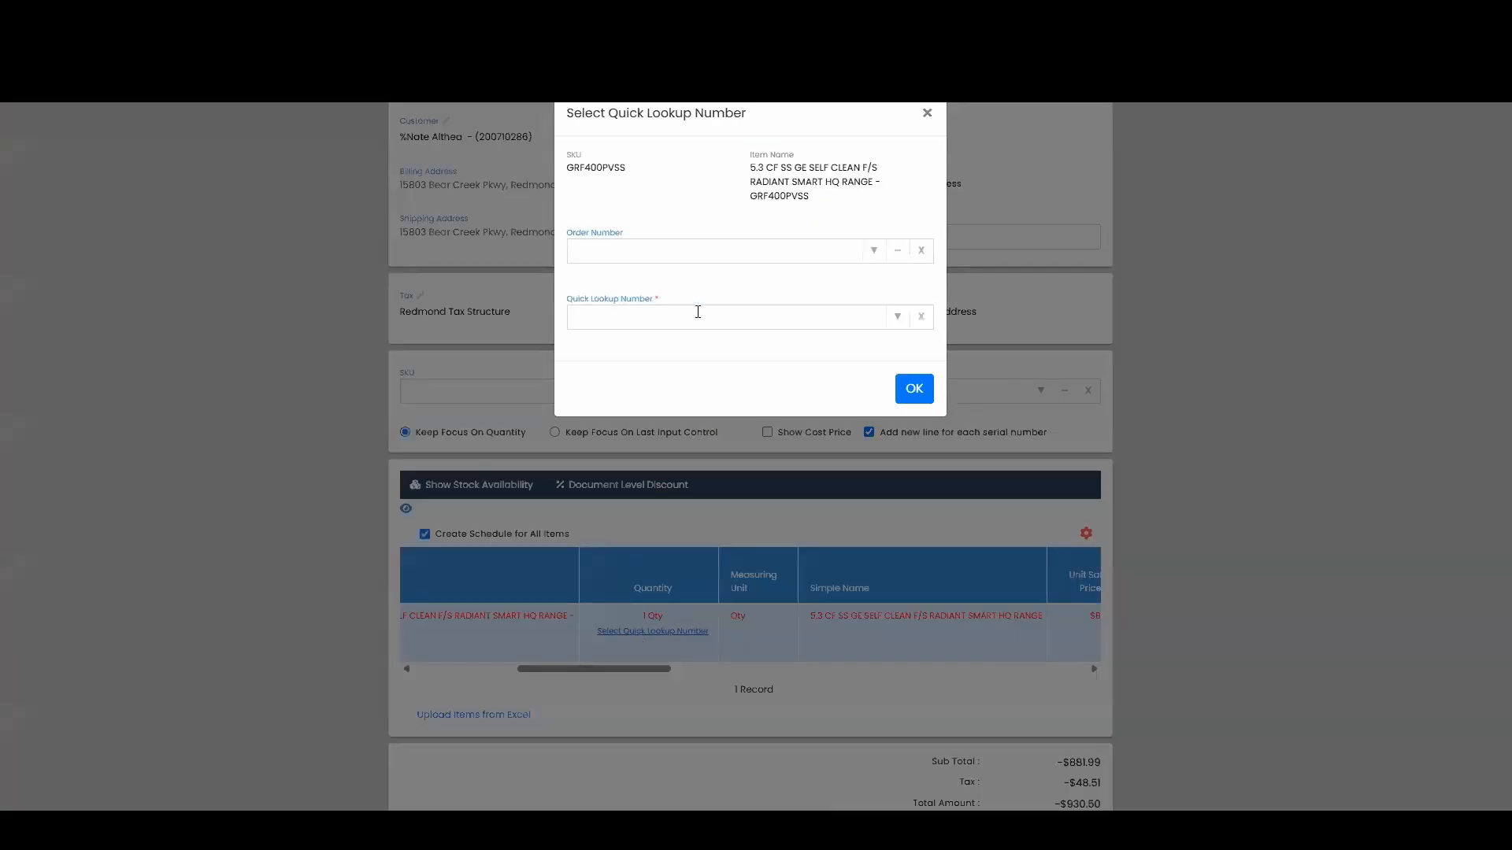
{"action": "left_click", "coordinate": [897, 319]}
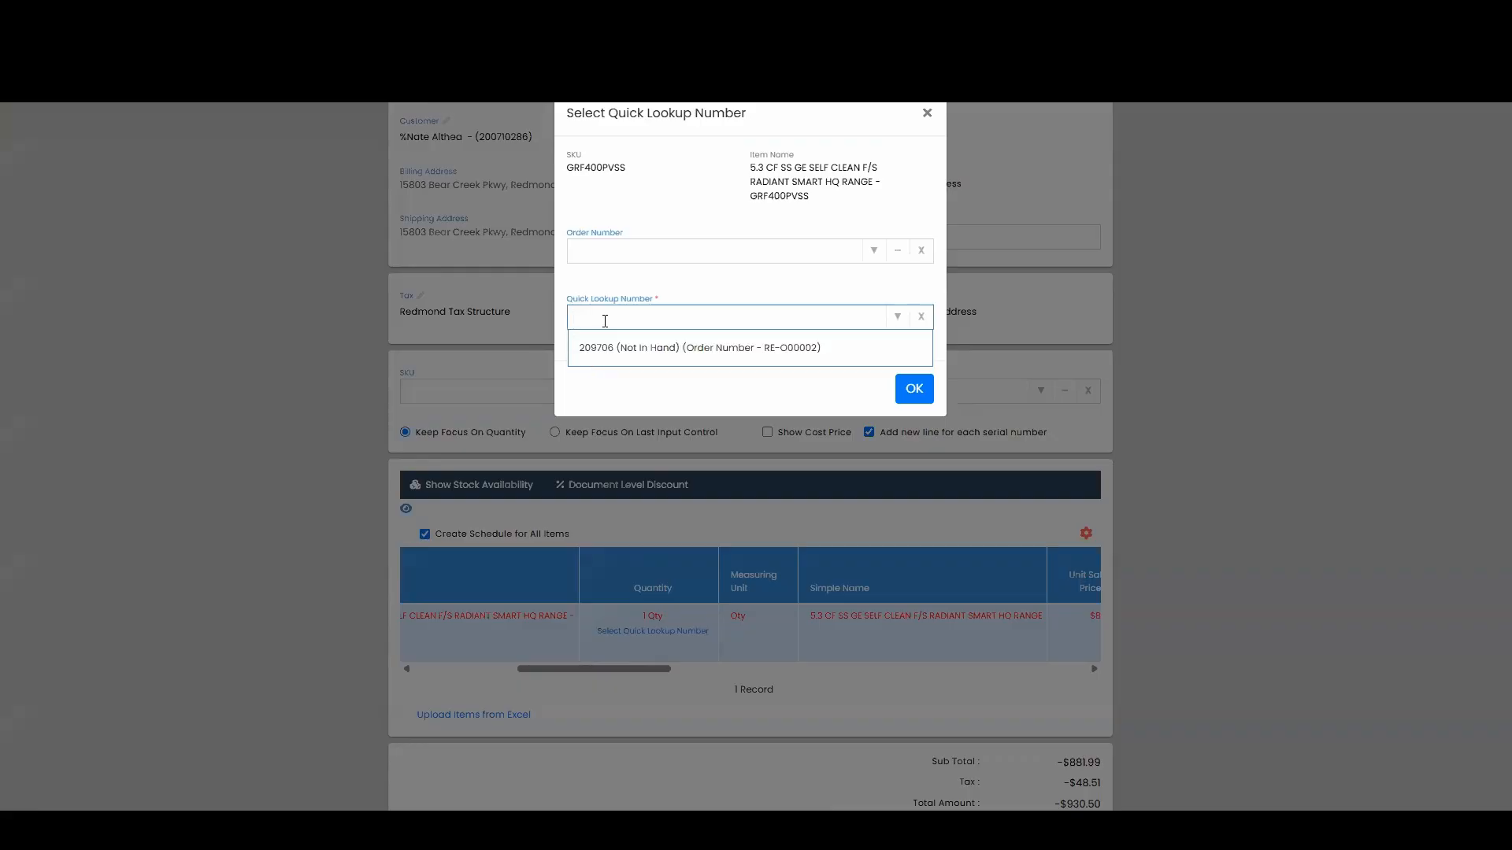
{"action": "type", "text": "209706"}
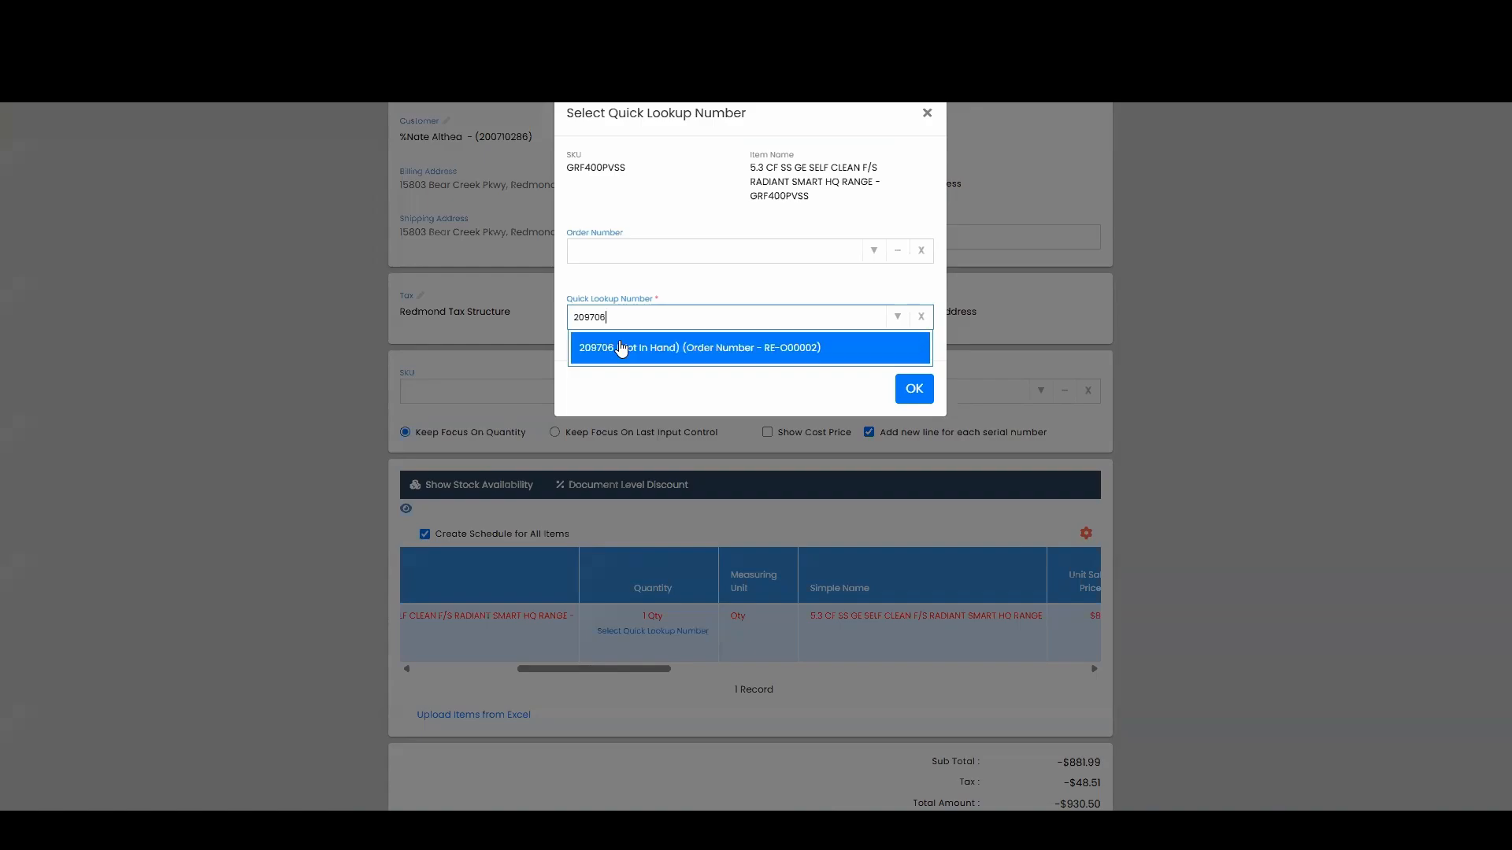
{"action": "left_click", "coordinate": [622, 349]}
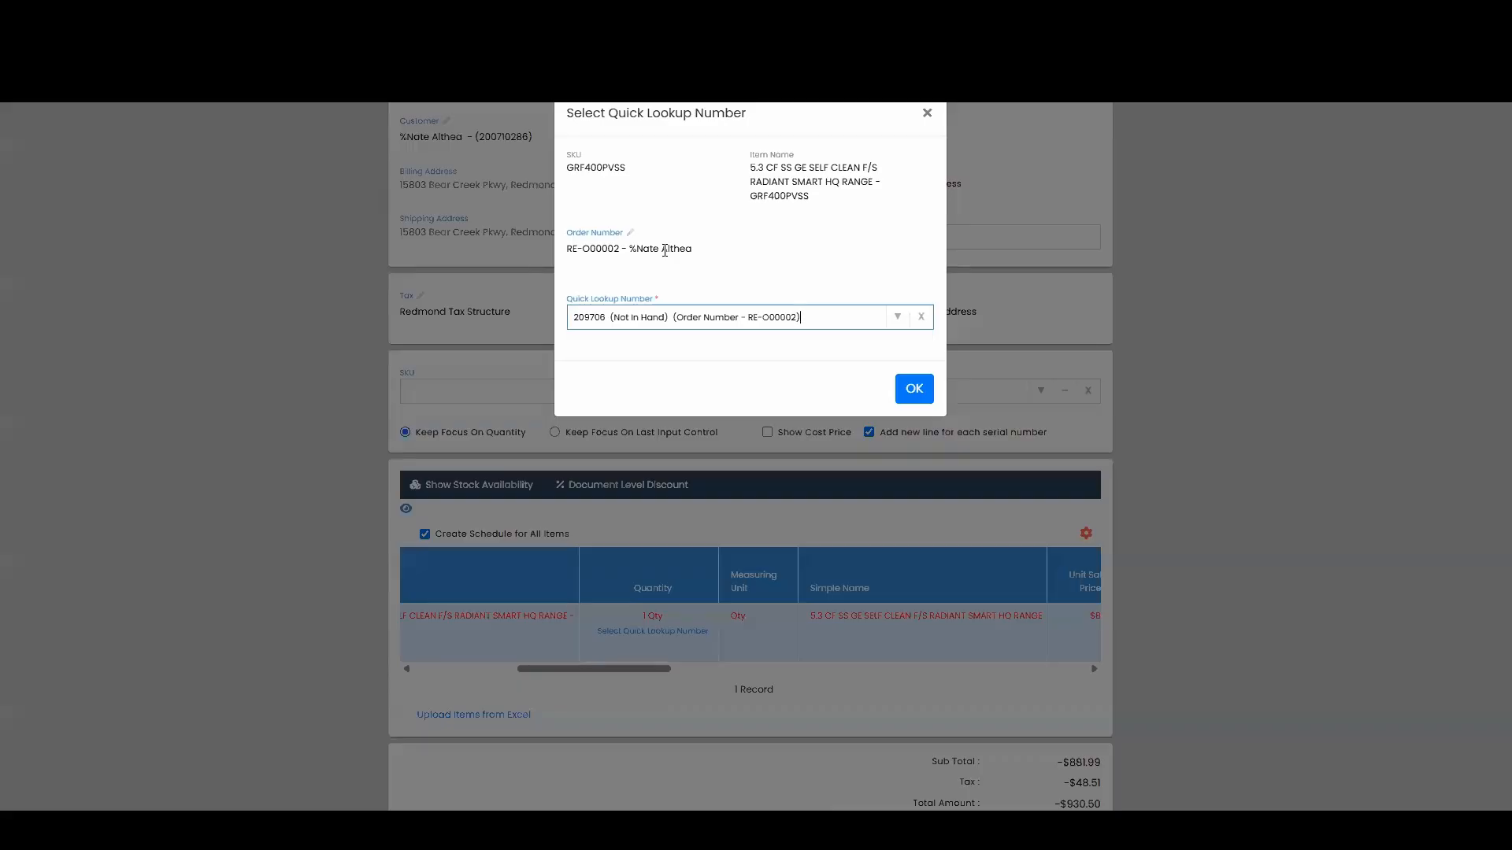
{"action": "left_click", "coordinate": [913, 392]}
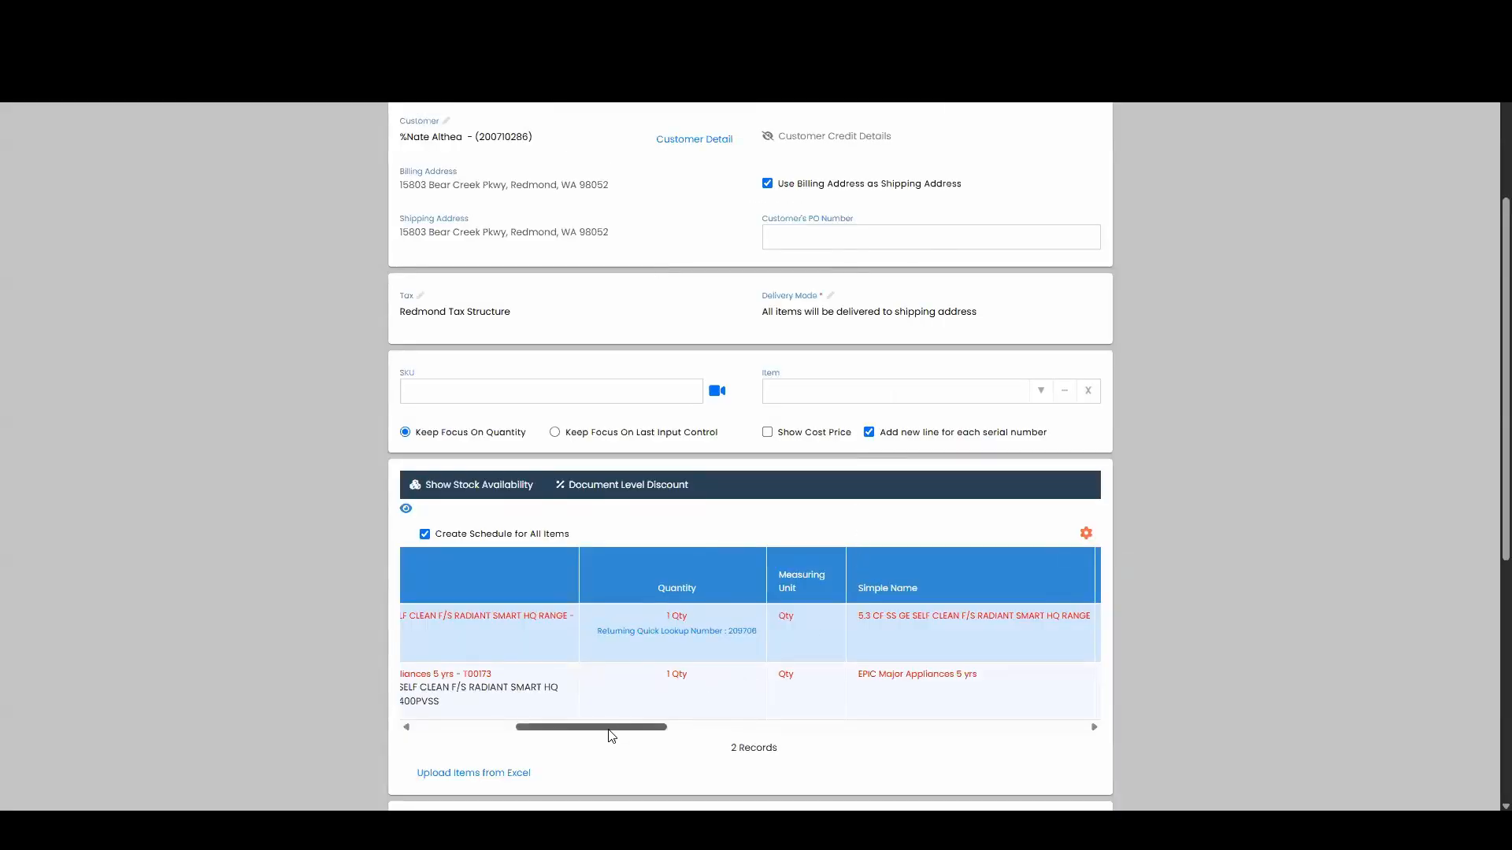
- Check the return lines, create the order and accept the permanent change to the original order
{"action": "left_click_drag", "start_coordinate": [611, 728], "coordinate": [504, 724]}
{"action": "left_click", "coordinate": [993, 690]}
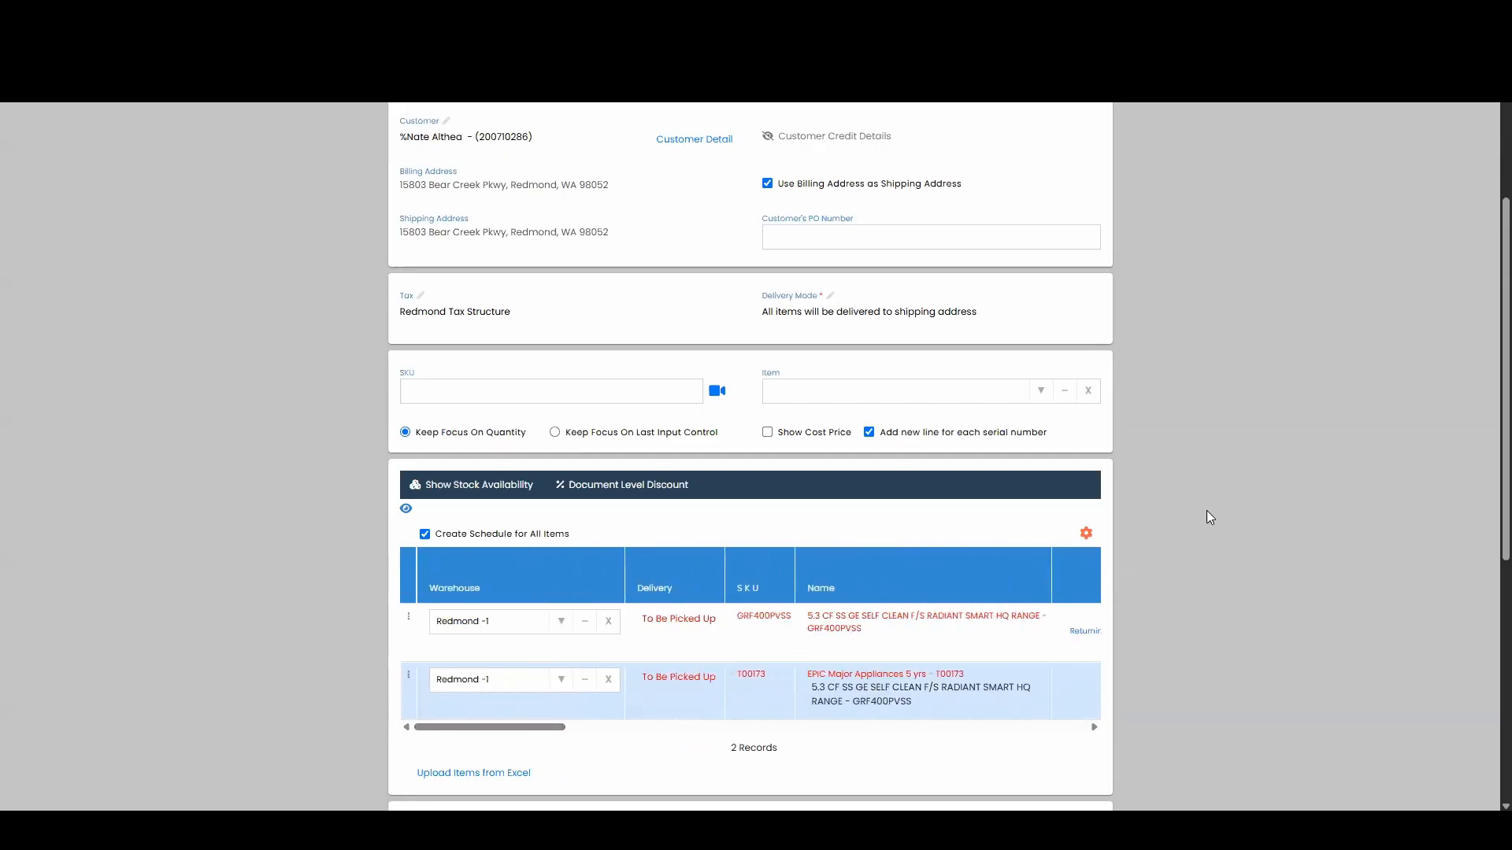
{"action": "scroll", "coordinate": [1151, 477], "scroll_direction": "down", "scroll_amount": 6}
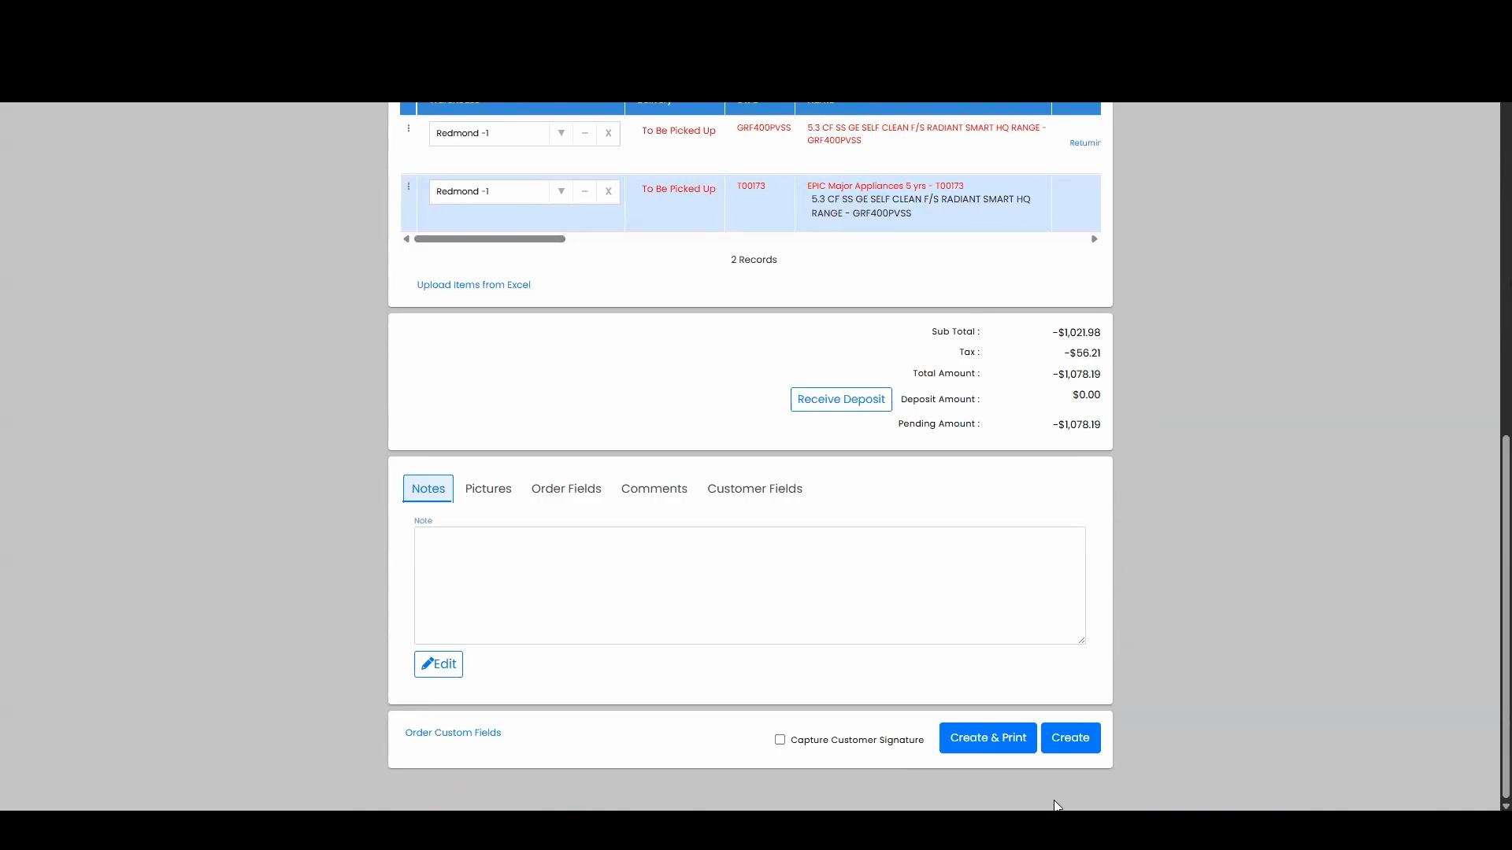
{"action": "left_click", "coordinate": [1079, 746]}
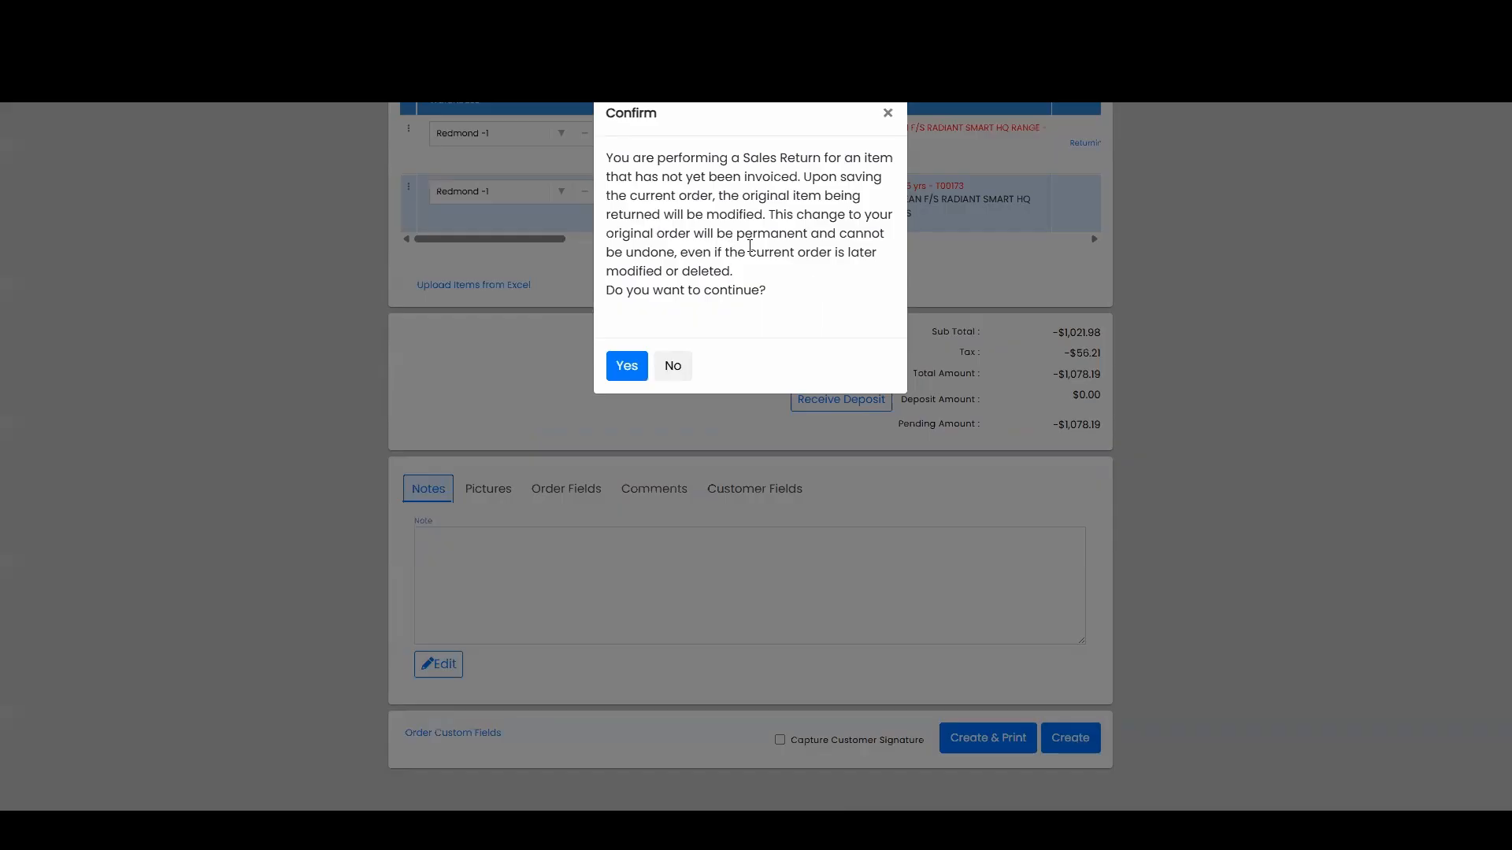
{"action": "left_click", "coordinate": [626, 367]}
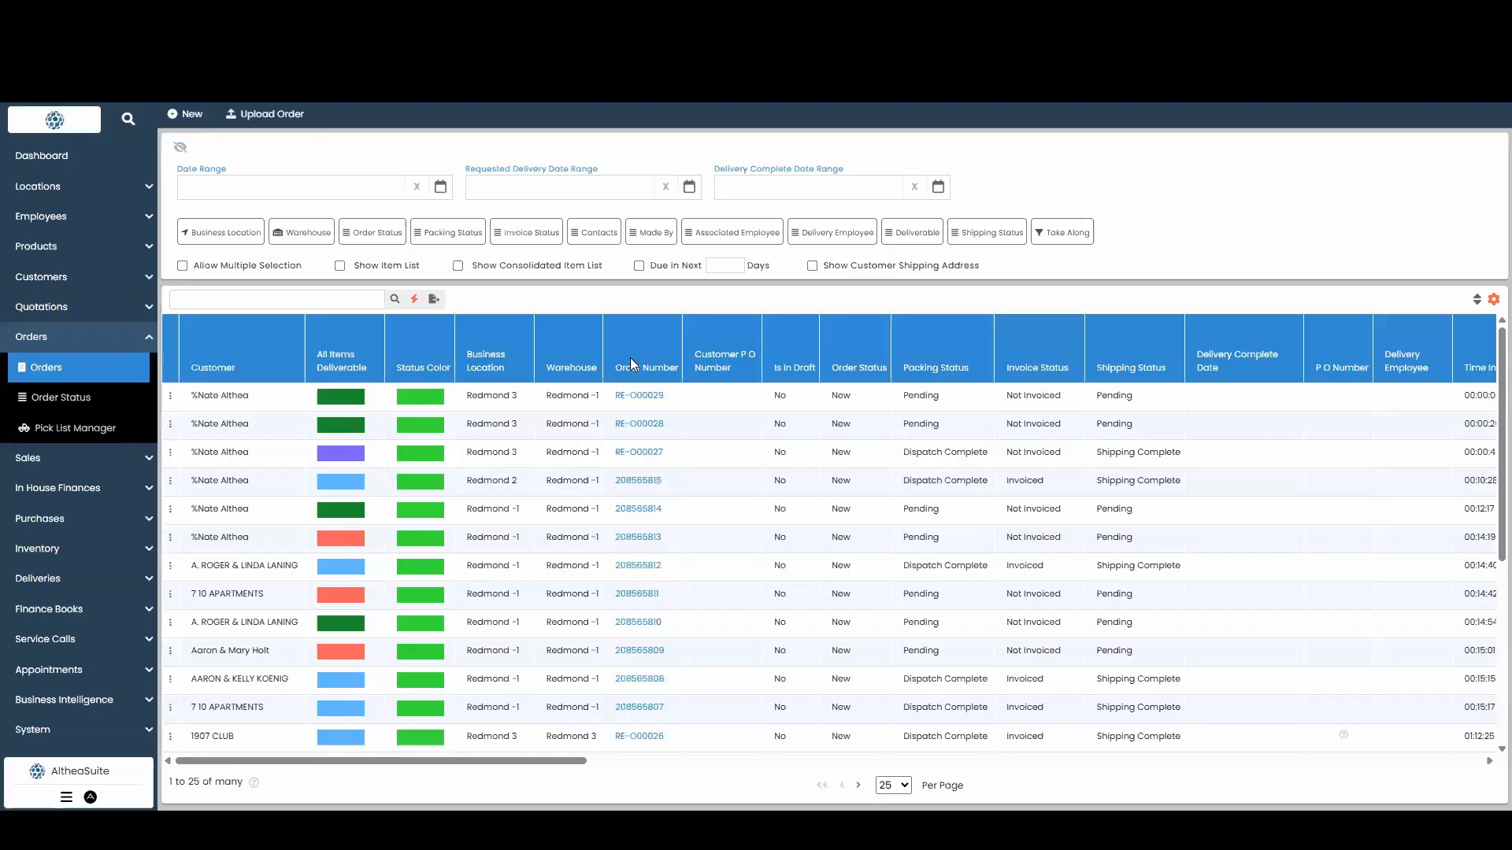
- Copy the newly created order's number from the orders list
{"action": "left_click_drag", "start_coordinate": [666, 396], "coordinate": [614, 397]}
{"action": "right_click", "coordinate": [631, 400]}
{"action": "left_click", "coordinate": [644, 415]}
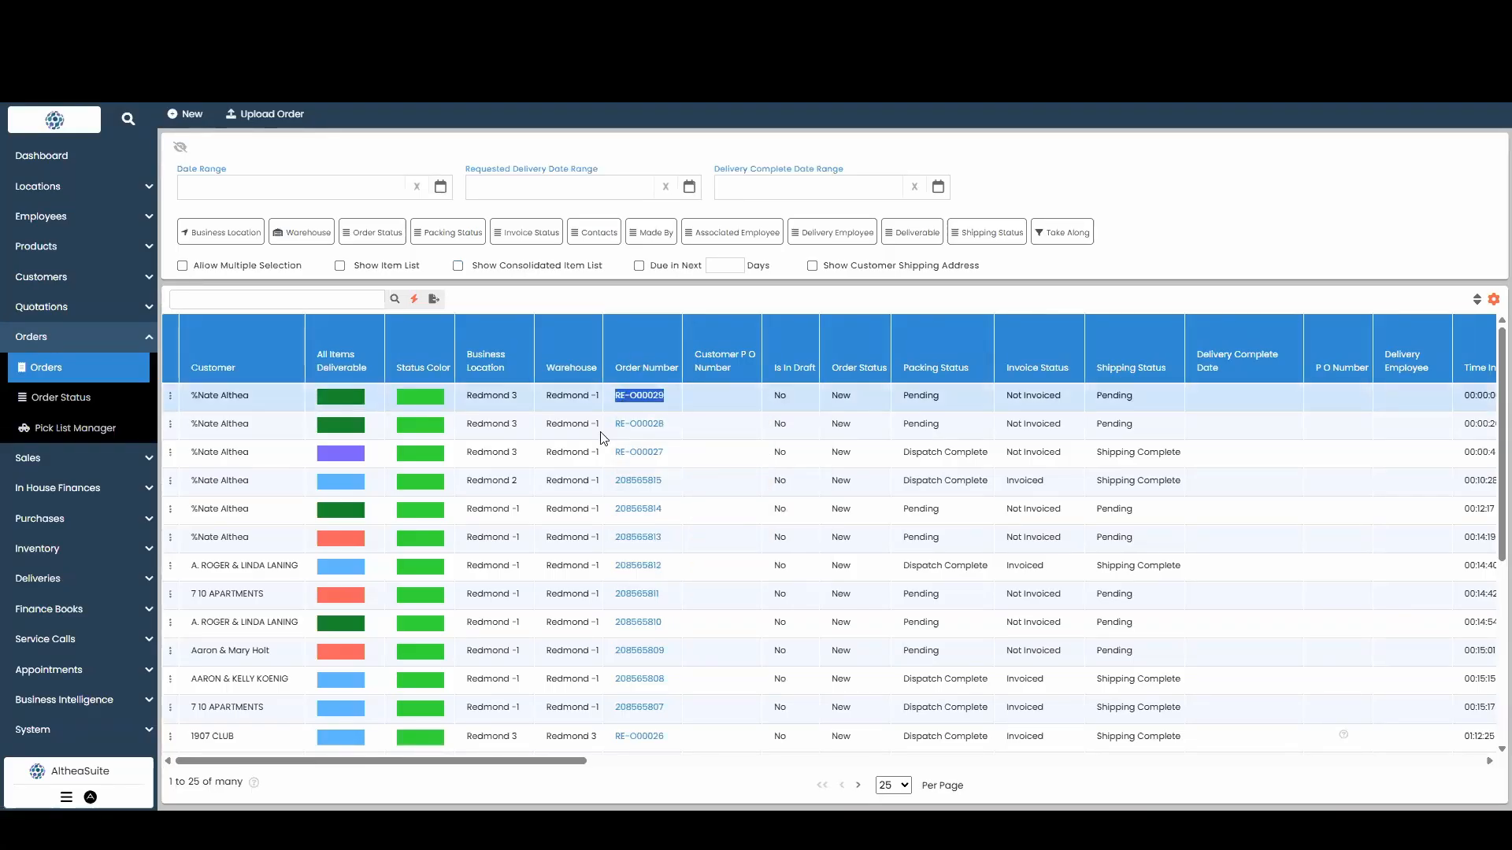
- Search the pending deliveries for the copied order number
{"action": "left_click", "coordinate": [92, 318]}
{"action": "left_click", "coordinate": [92, 318]}
{"action": "left_click", "coordinate": [102, 337]}
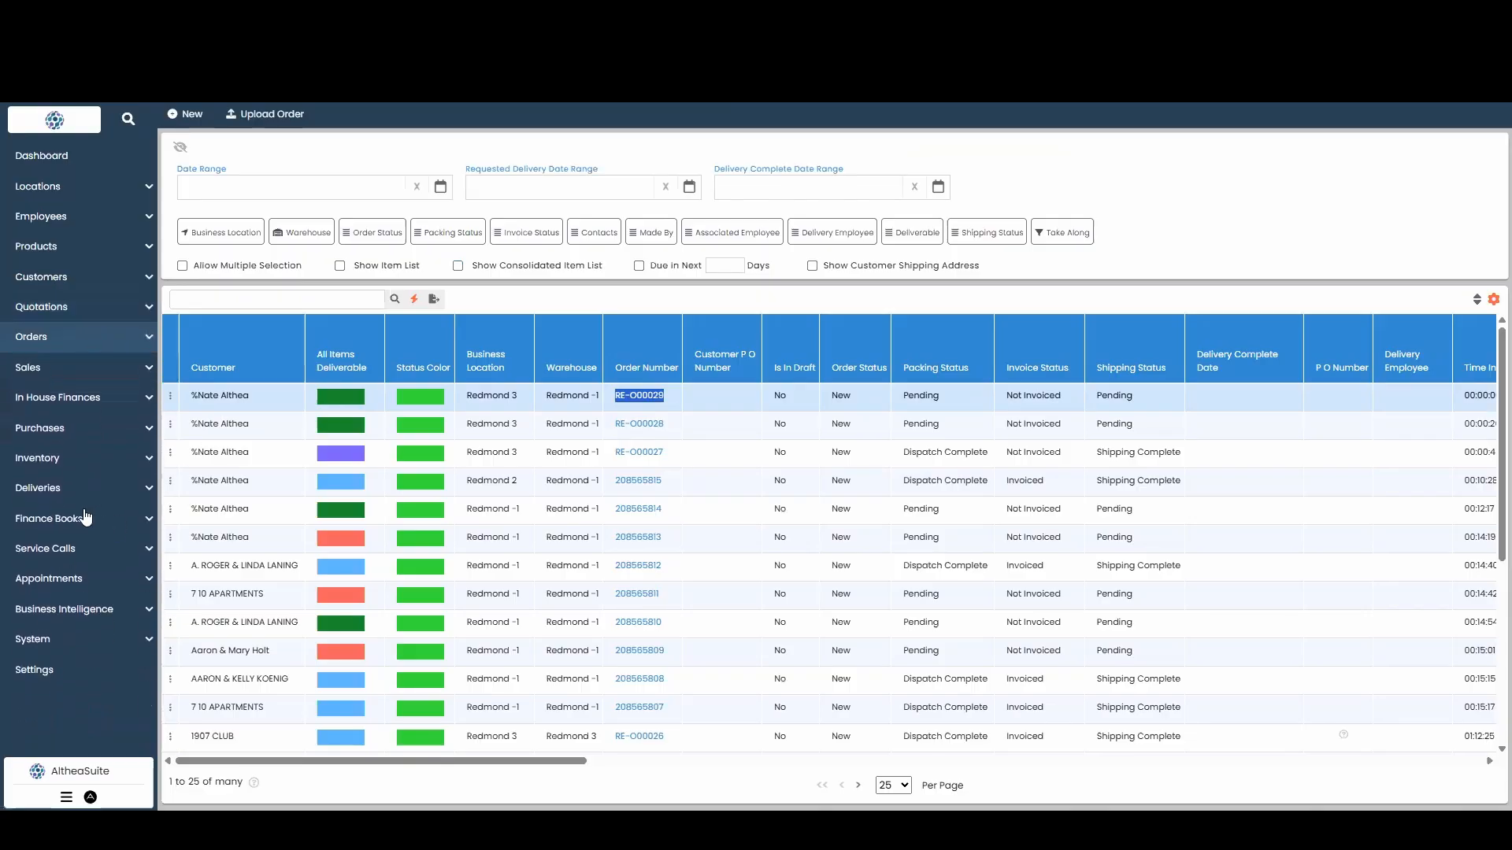
{"action": "left_click", "coordinate": [118, 491]}
{"action": "left_click", "coordinate": [118, 554]}
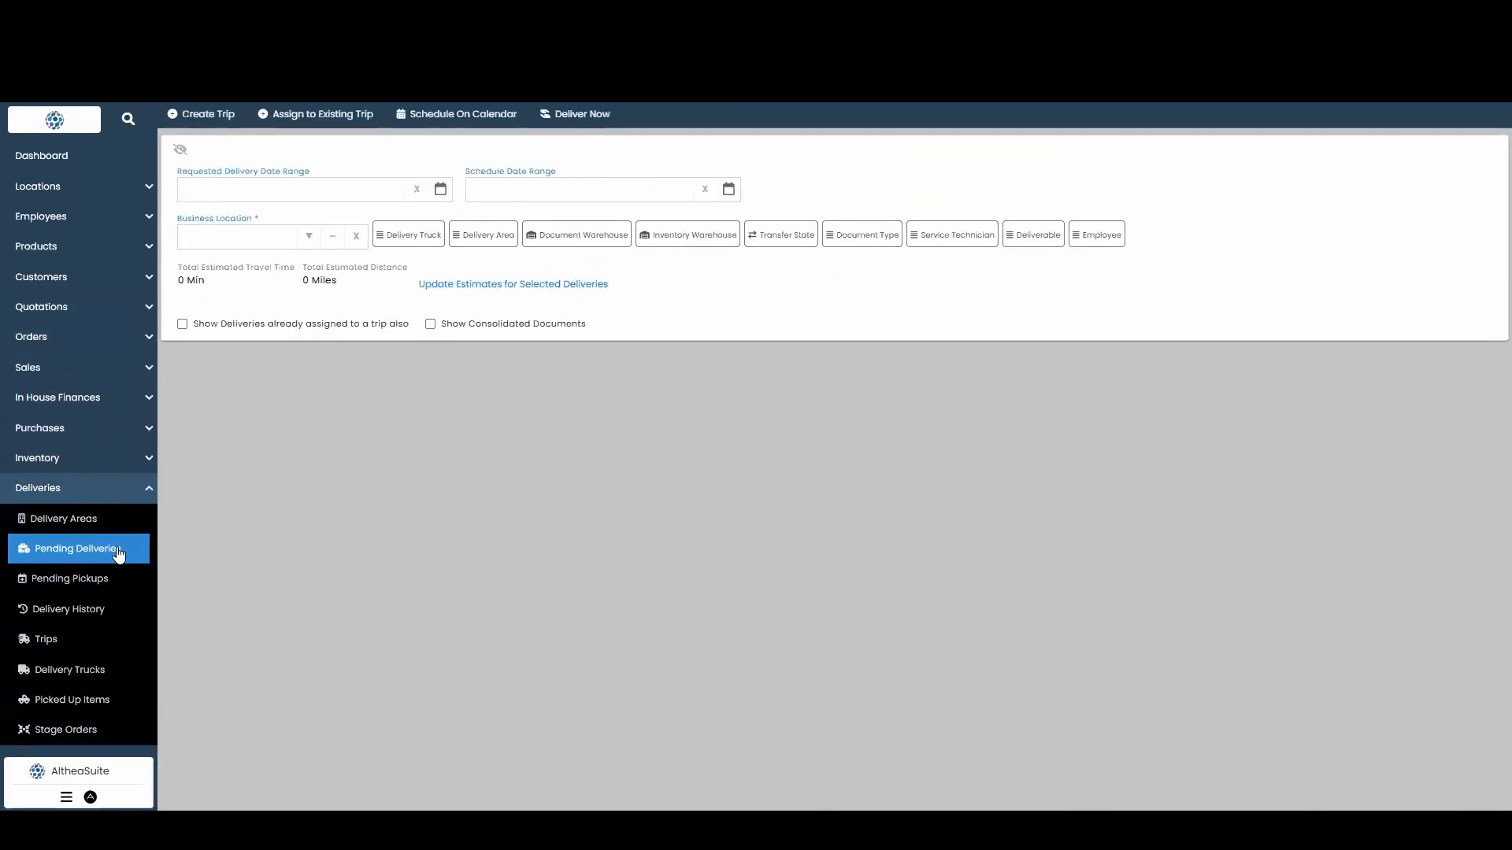
{"action": "key", "text": "ctrl+v"}
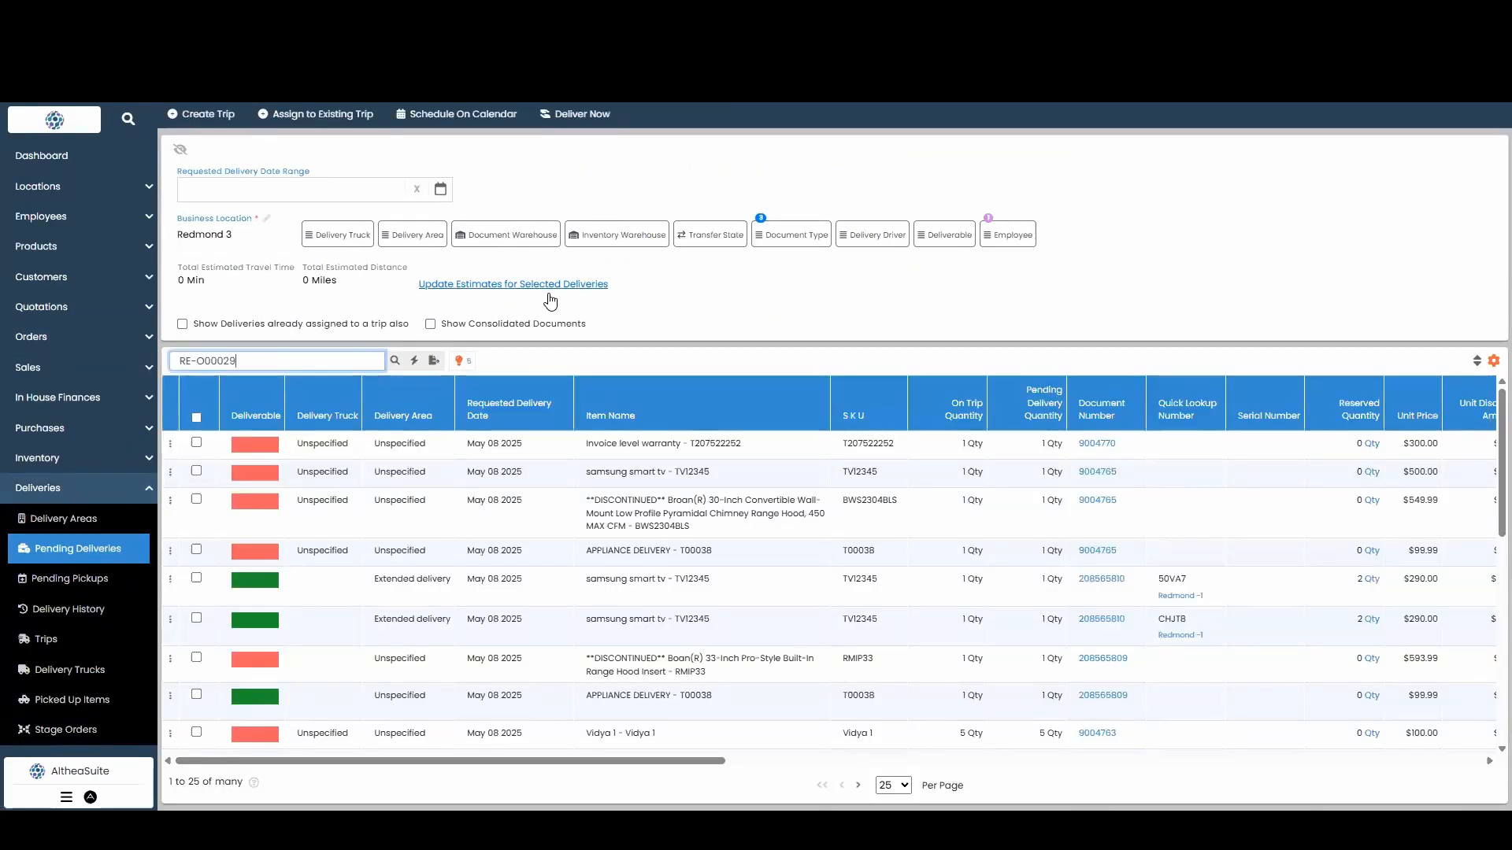
{"action": "key", "text": "Return"}
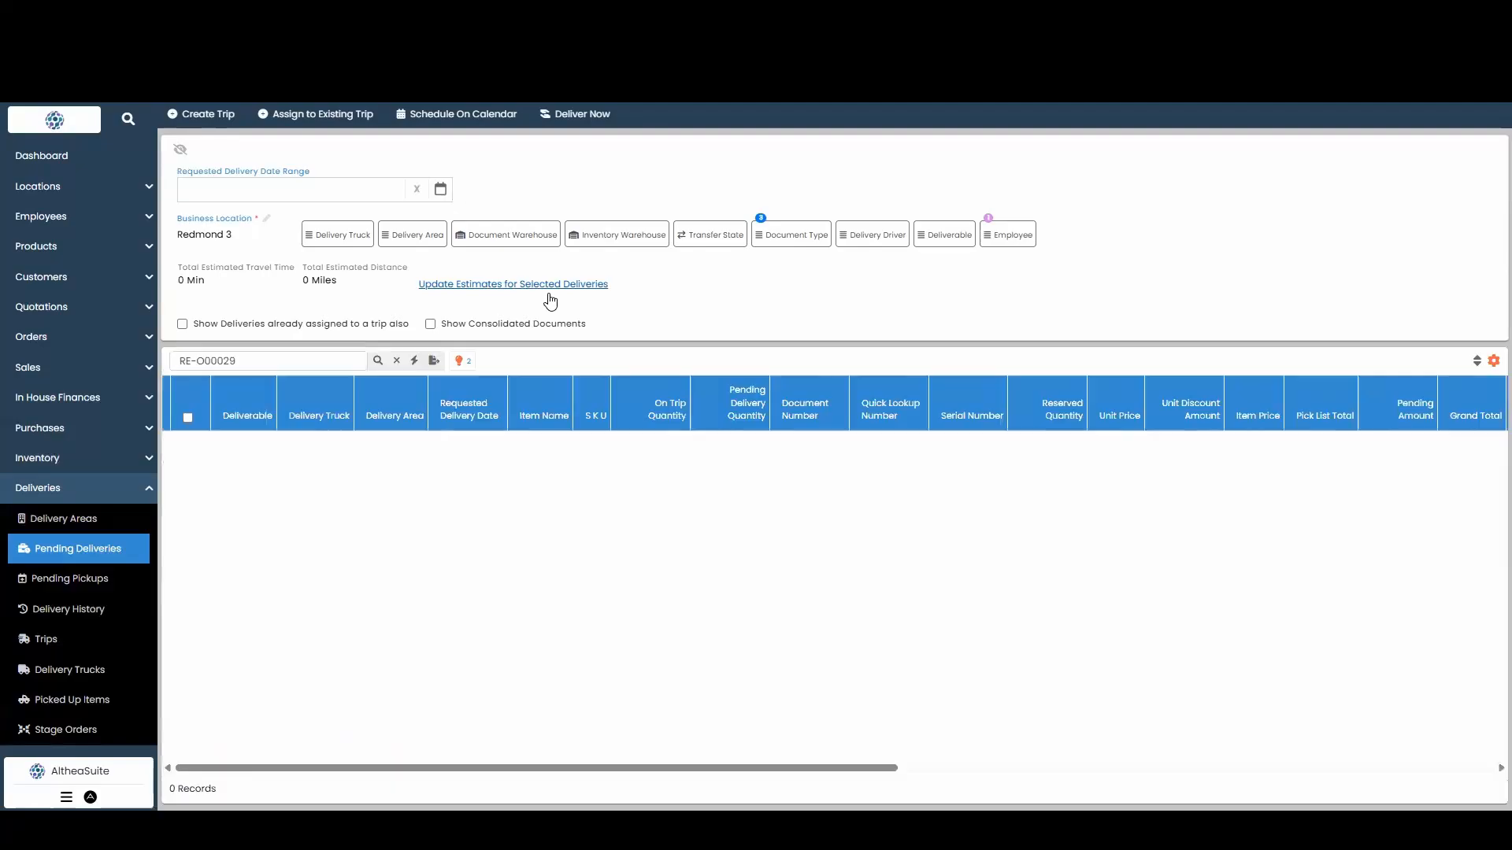
{"action": "left_click", "coordinate": [378, 360]}
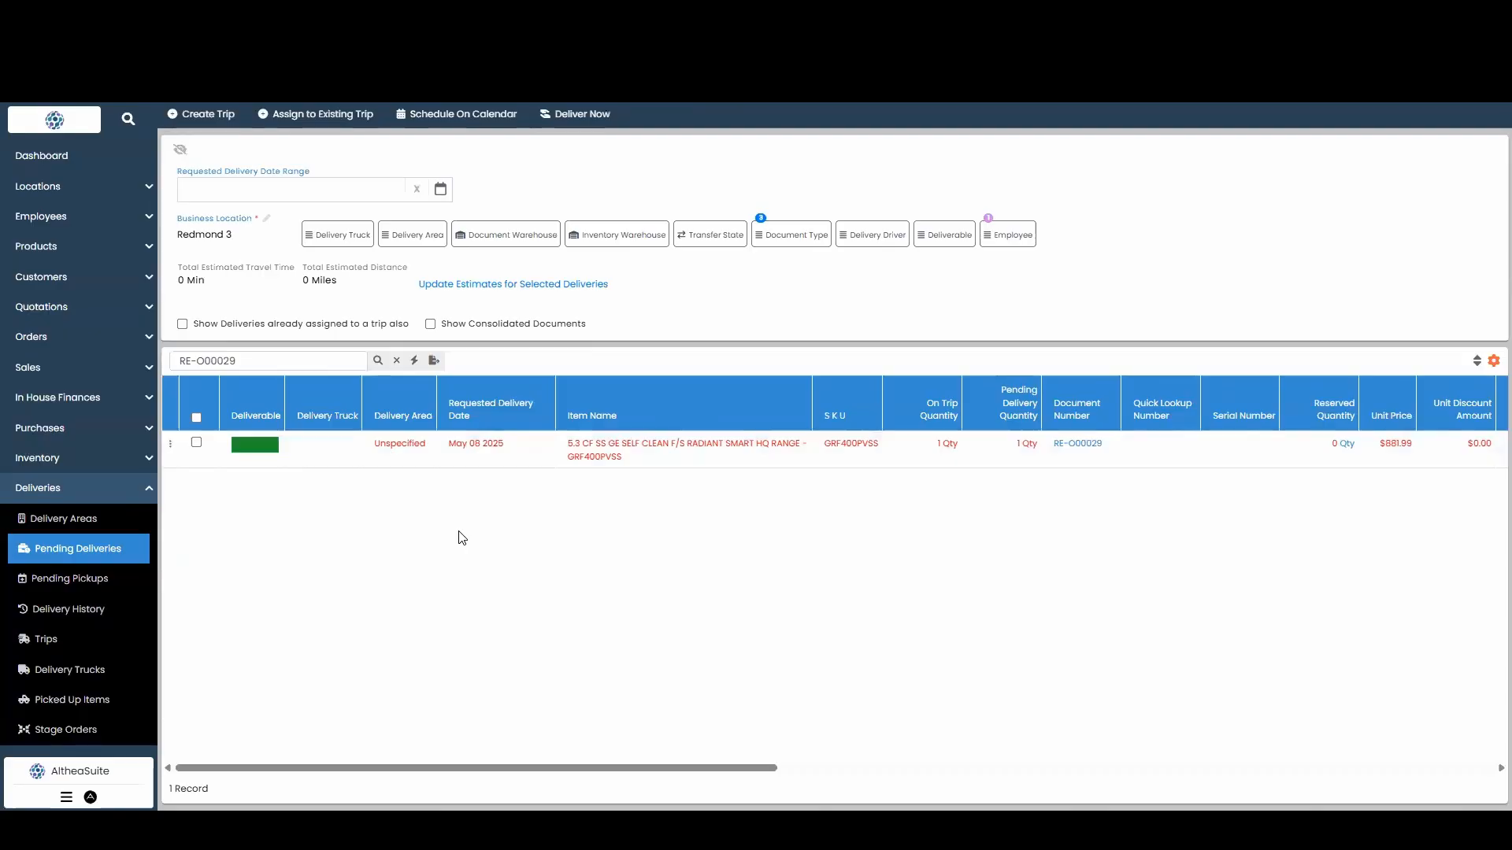
- Schedule the returned range's pickup on the calendar for truck 72 PM on May 08 2025 with 1 delivery slot, and save it
{"action": "left_click", "coordinate": [197, 442]}
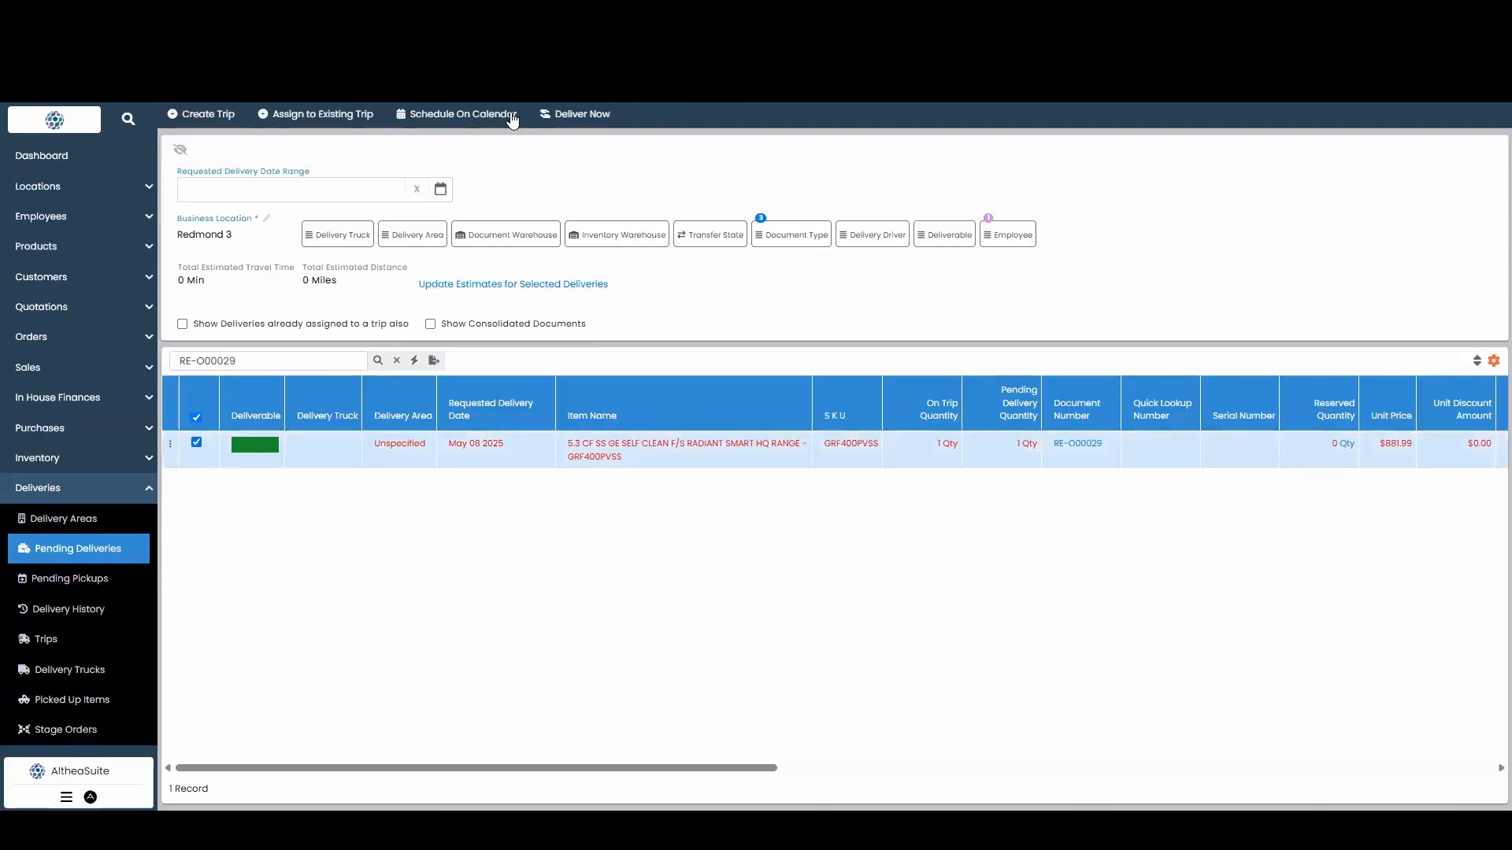
{"action": "left_click", "coordinate": [441, 117]}
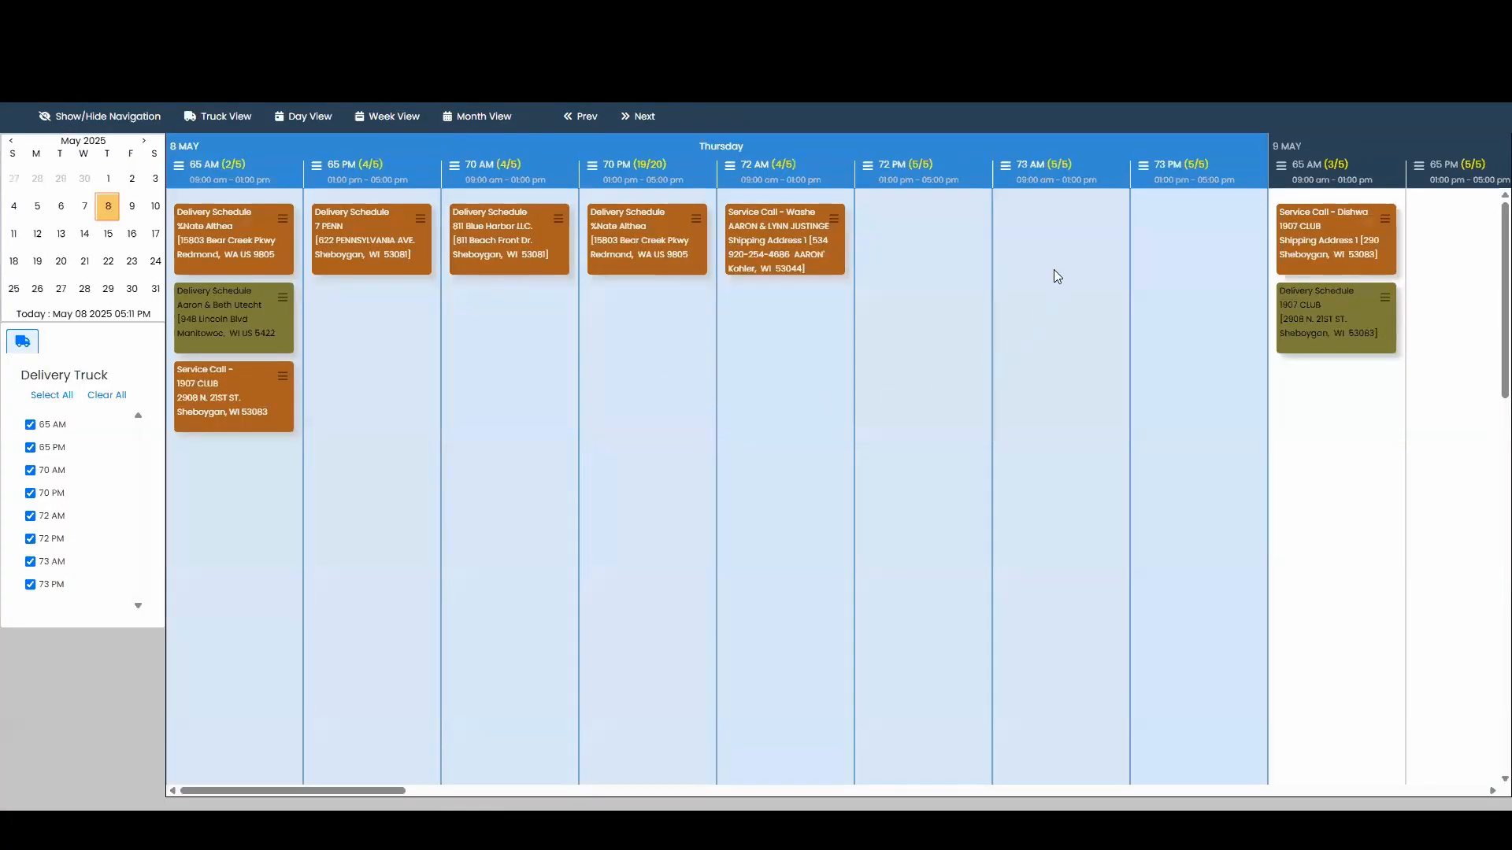
{"action": "right_click", "coordinate": [872, 213]}
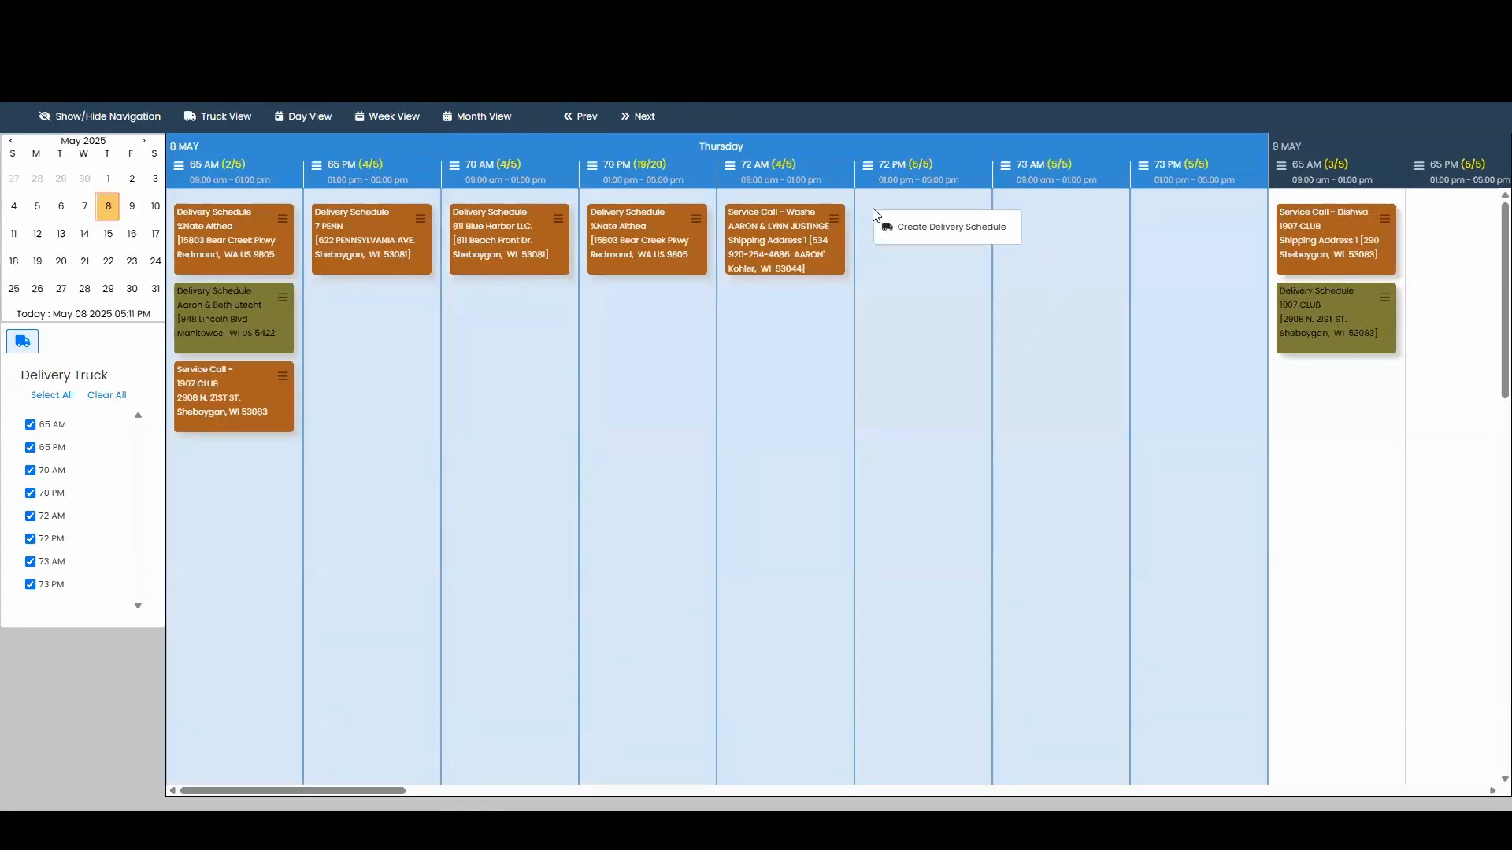
{"action": "left_click", "coordinate": [952, 228]}
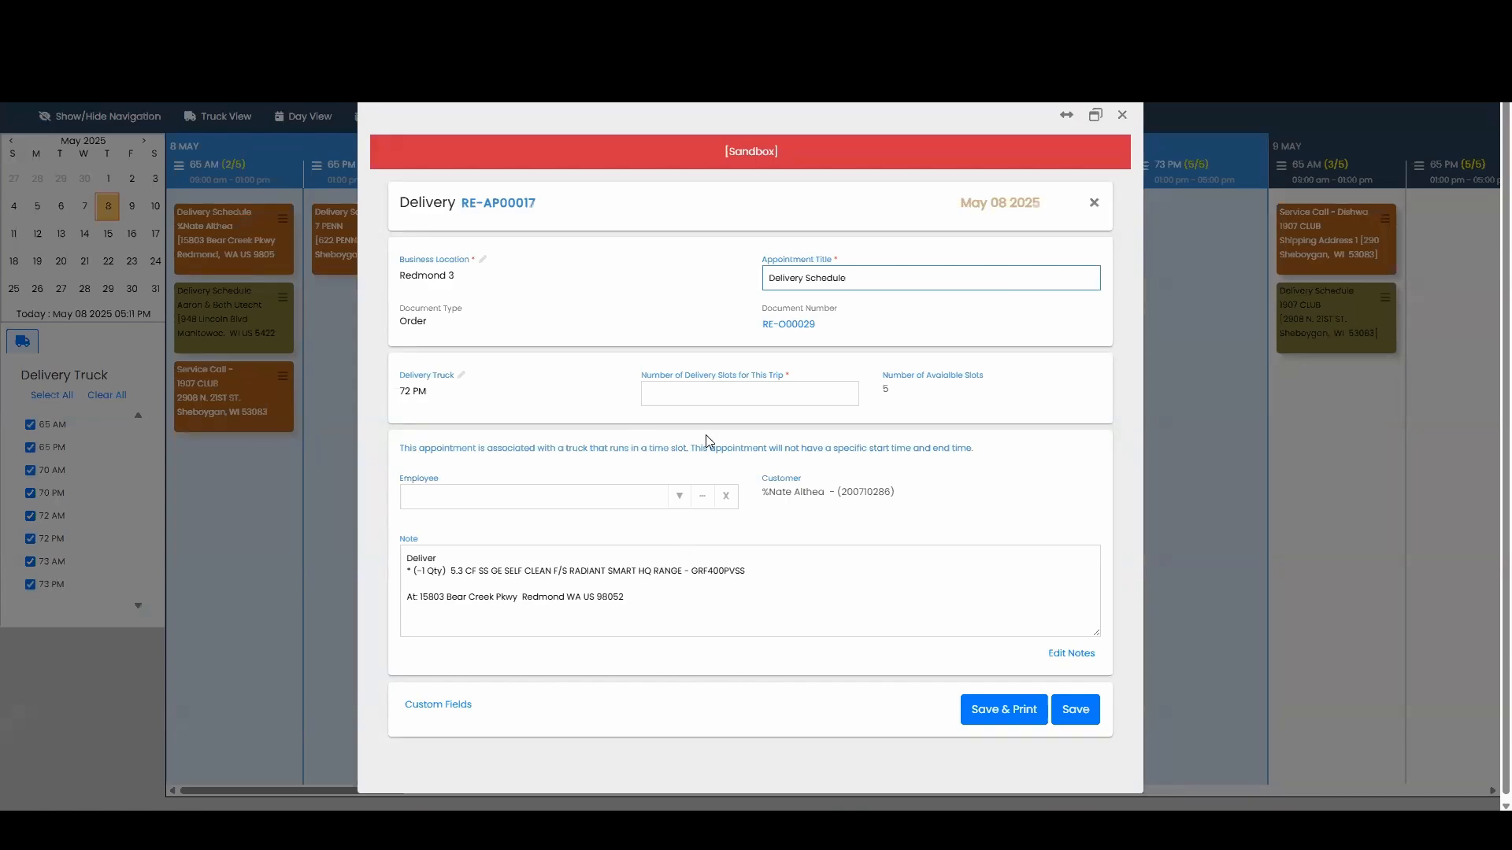
{"action": "left_click", "coordinate": [715, 398]}
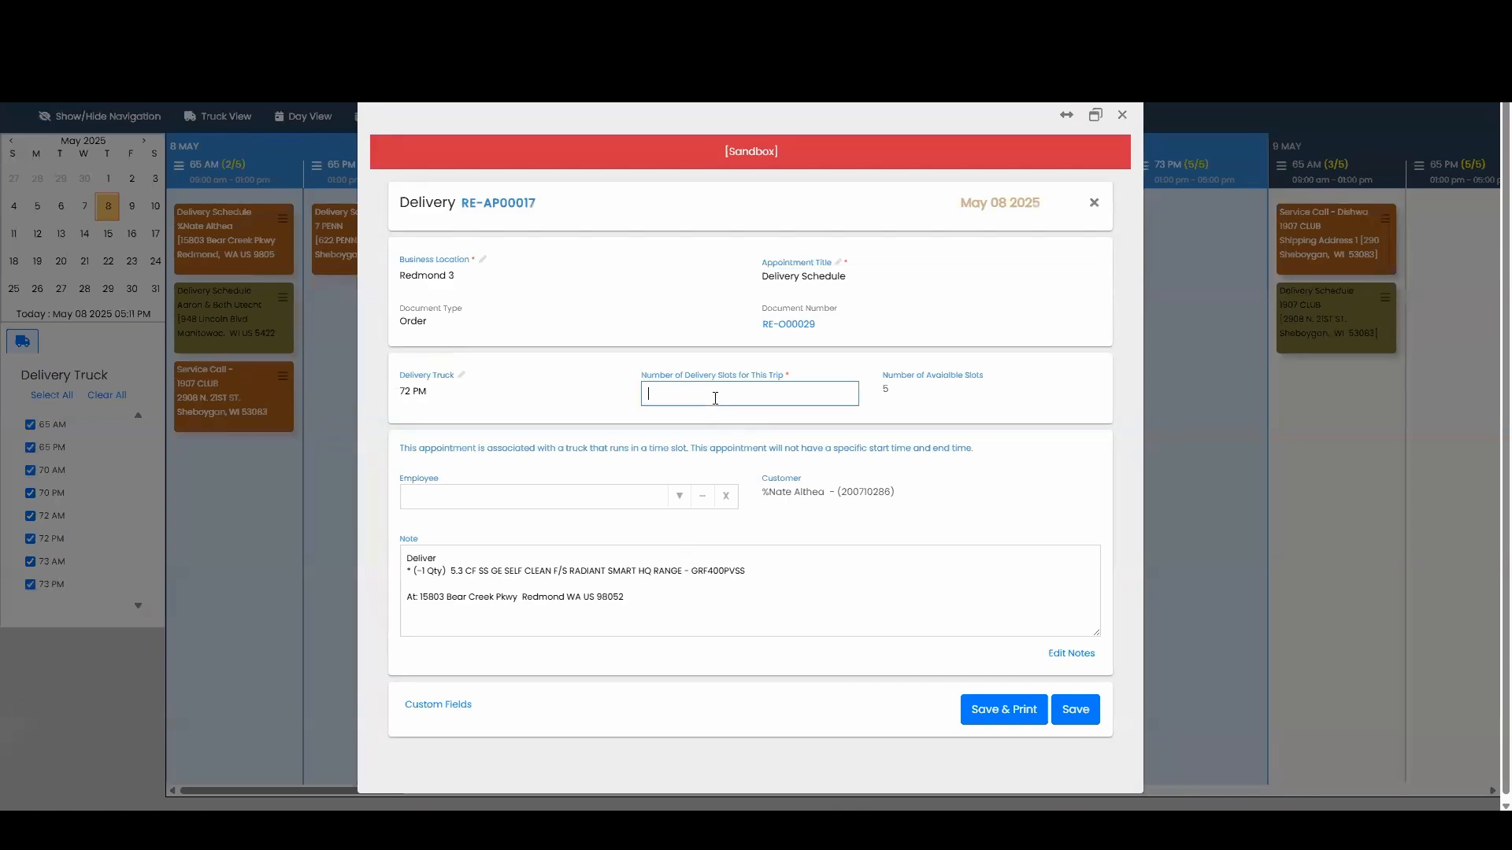
{"action": "left_click", "coordinate": [984, 417]}
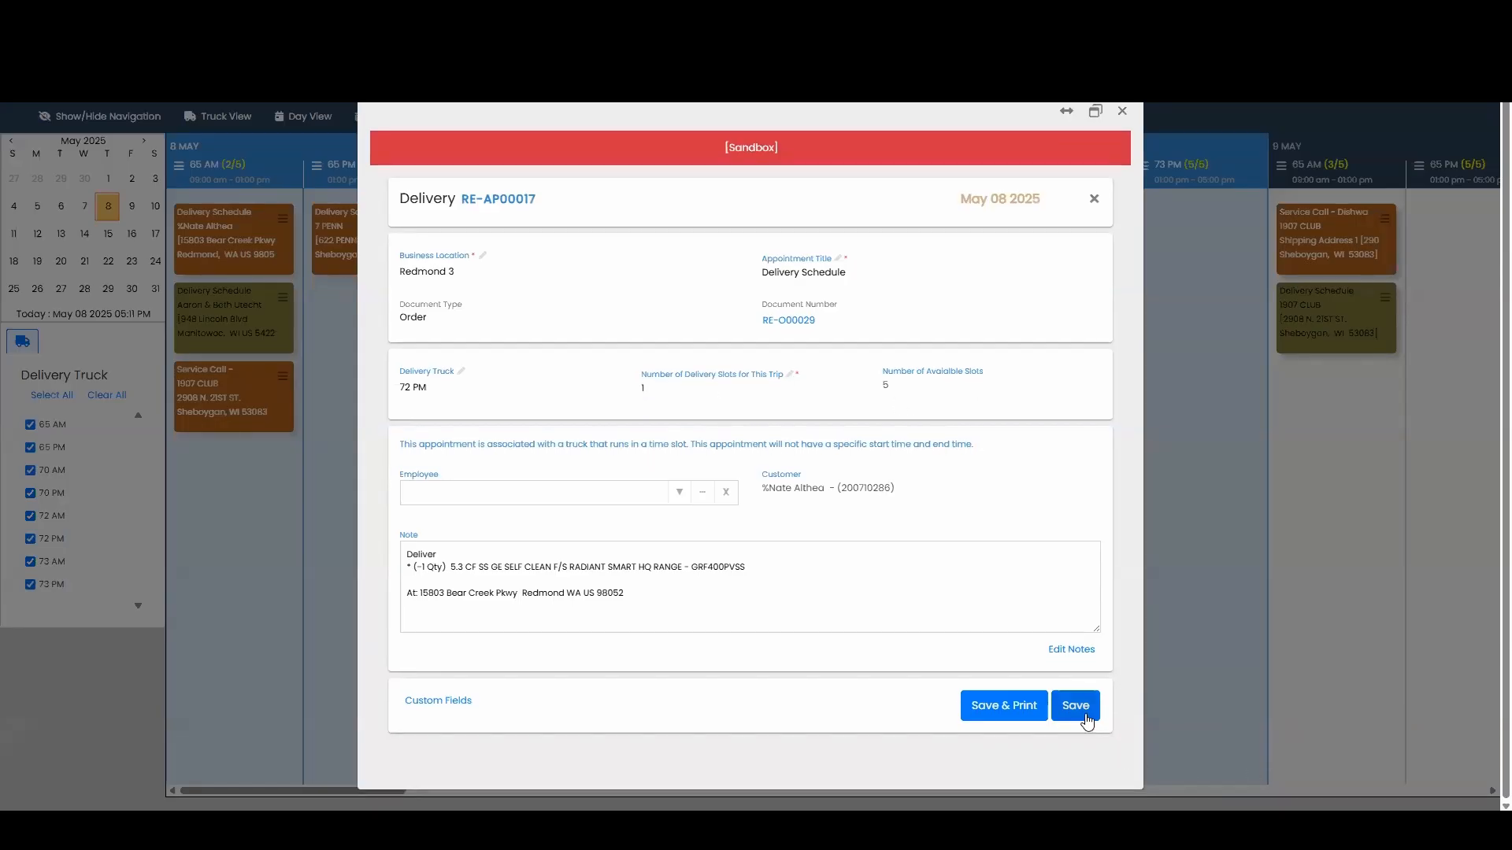
{"action": "left_click", "coordinate": [1086, 718]}
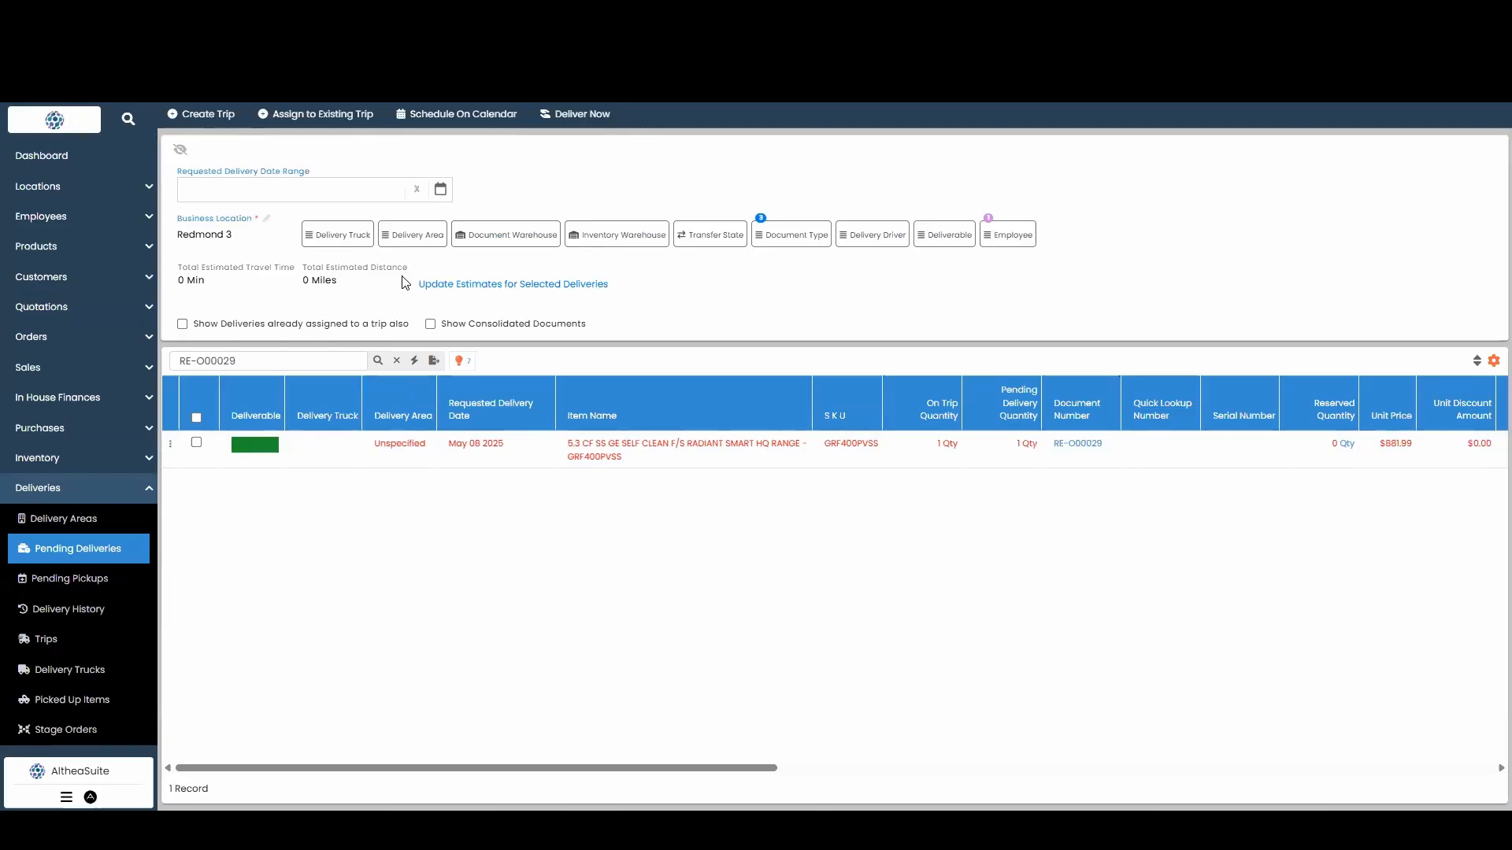
- Filter the delivery trips to the schedule date May 8, 2025
{"action": "left_click", "coordinate": [79, 647]}
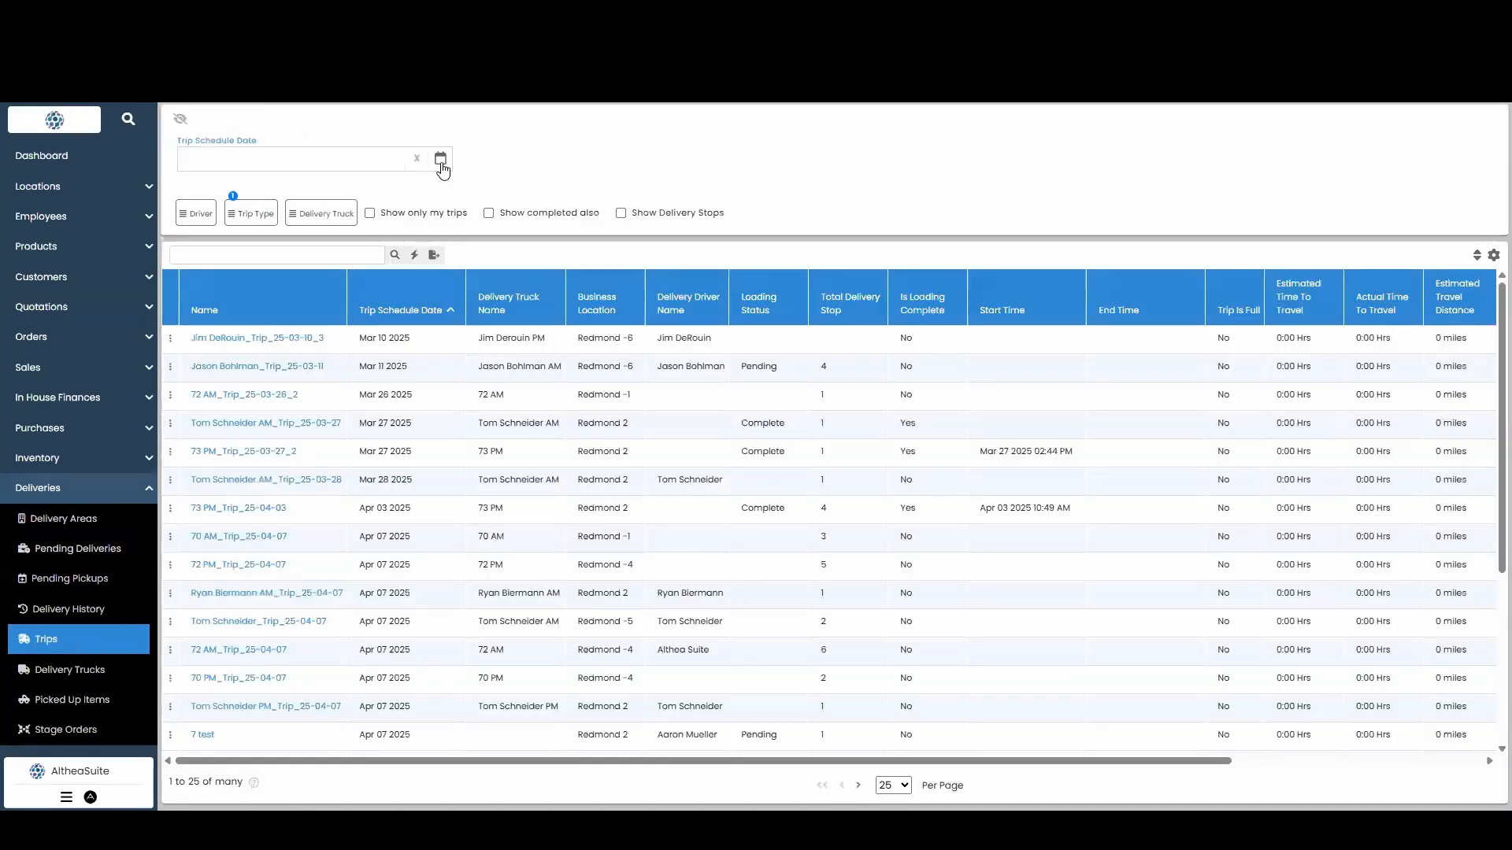
{"action": "left_click", "coordinate": [441, 161]}
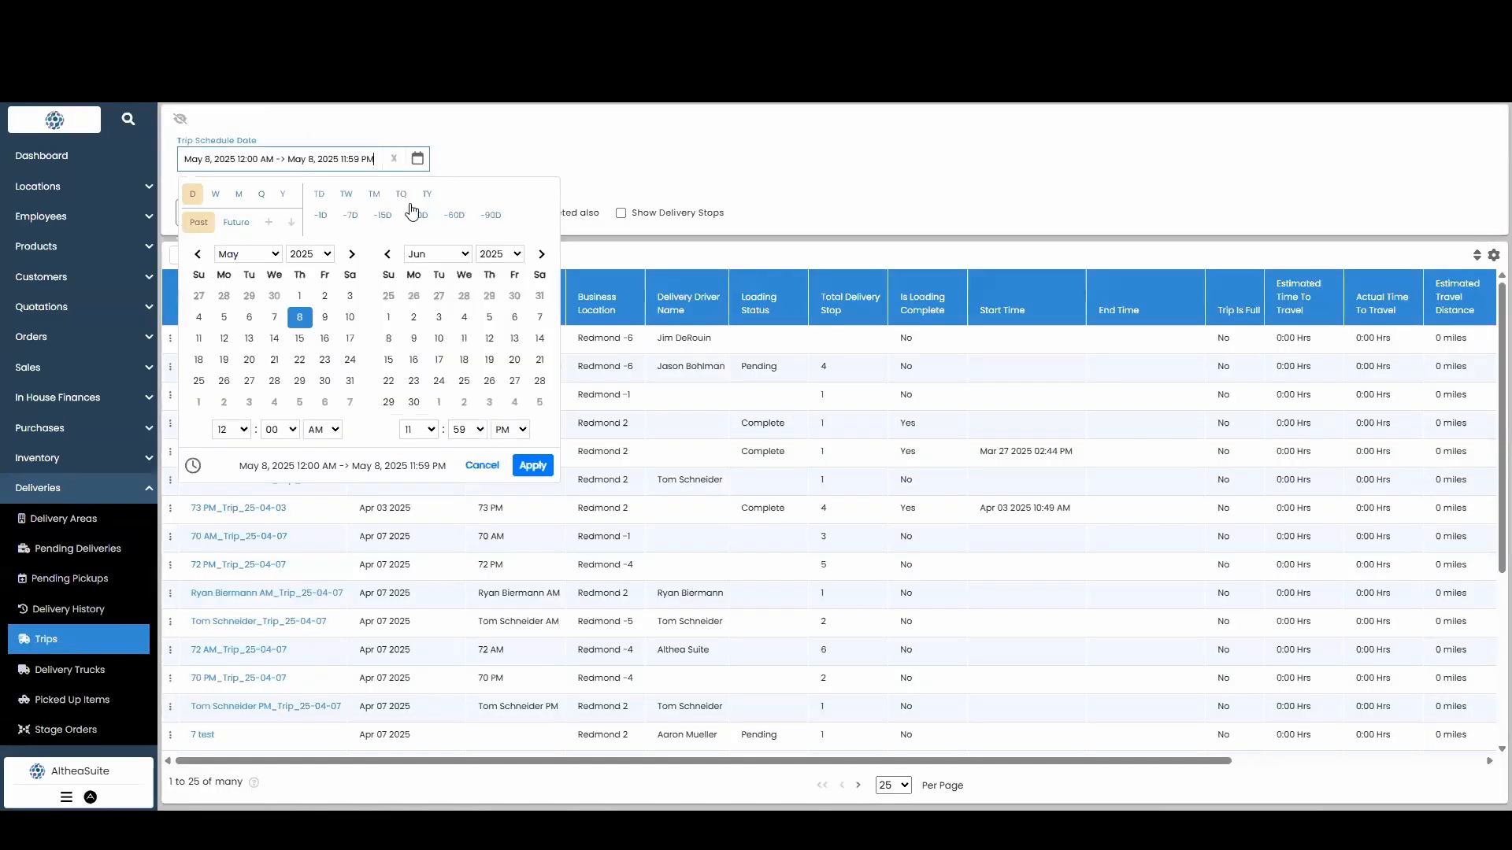
{"action": "left_click", "coordinate": [530, 466]}
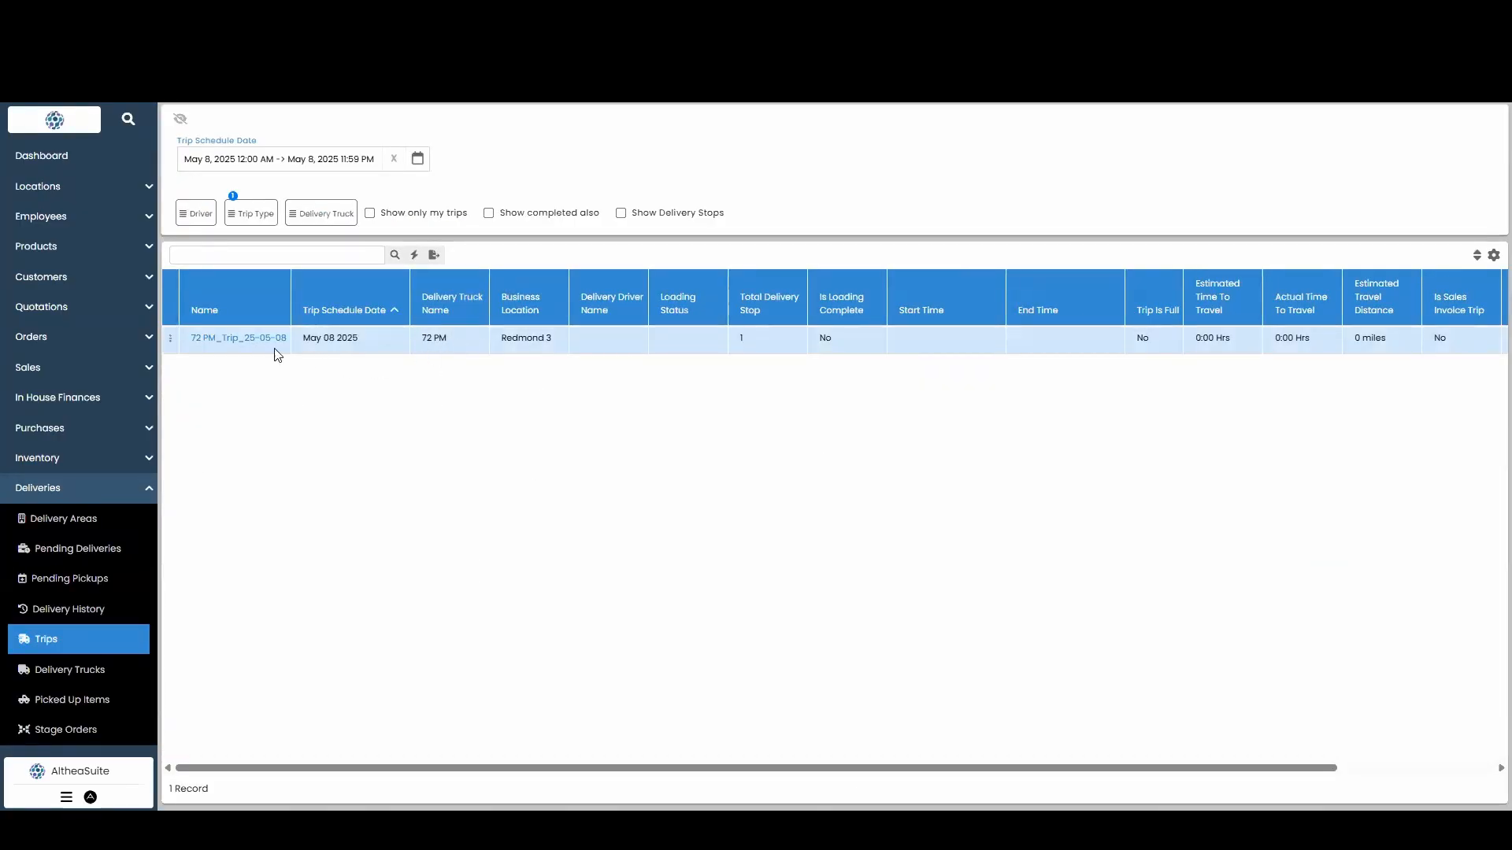
- Accept the 72 PM trip for truck loading, check its items to load and loaded items, and complete the loading
{"action": "left_click", "coordinate": [172, 342]}
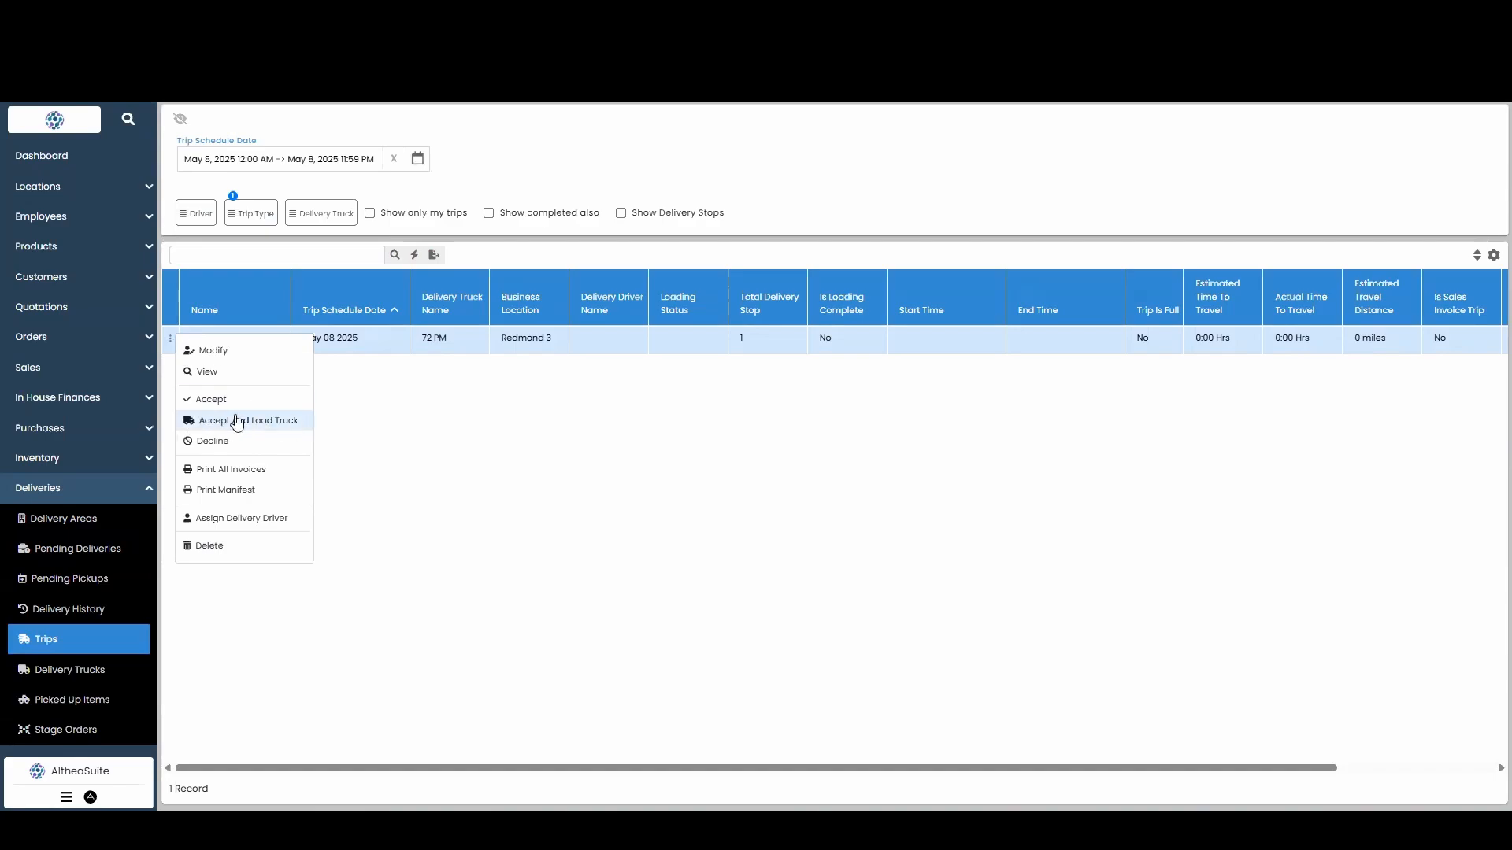
{"action": "left_click", "coordinate": [272, 421]}
{"action": "left_click", "coordinate": [629, 250]}
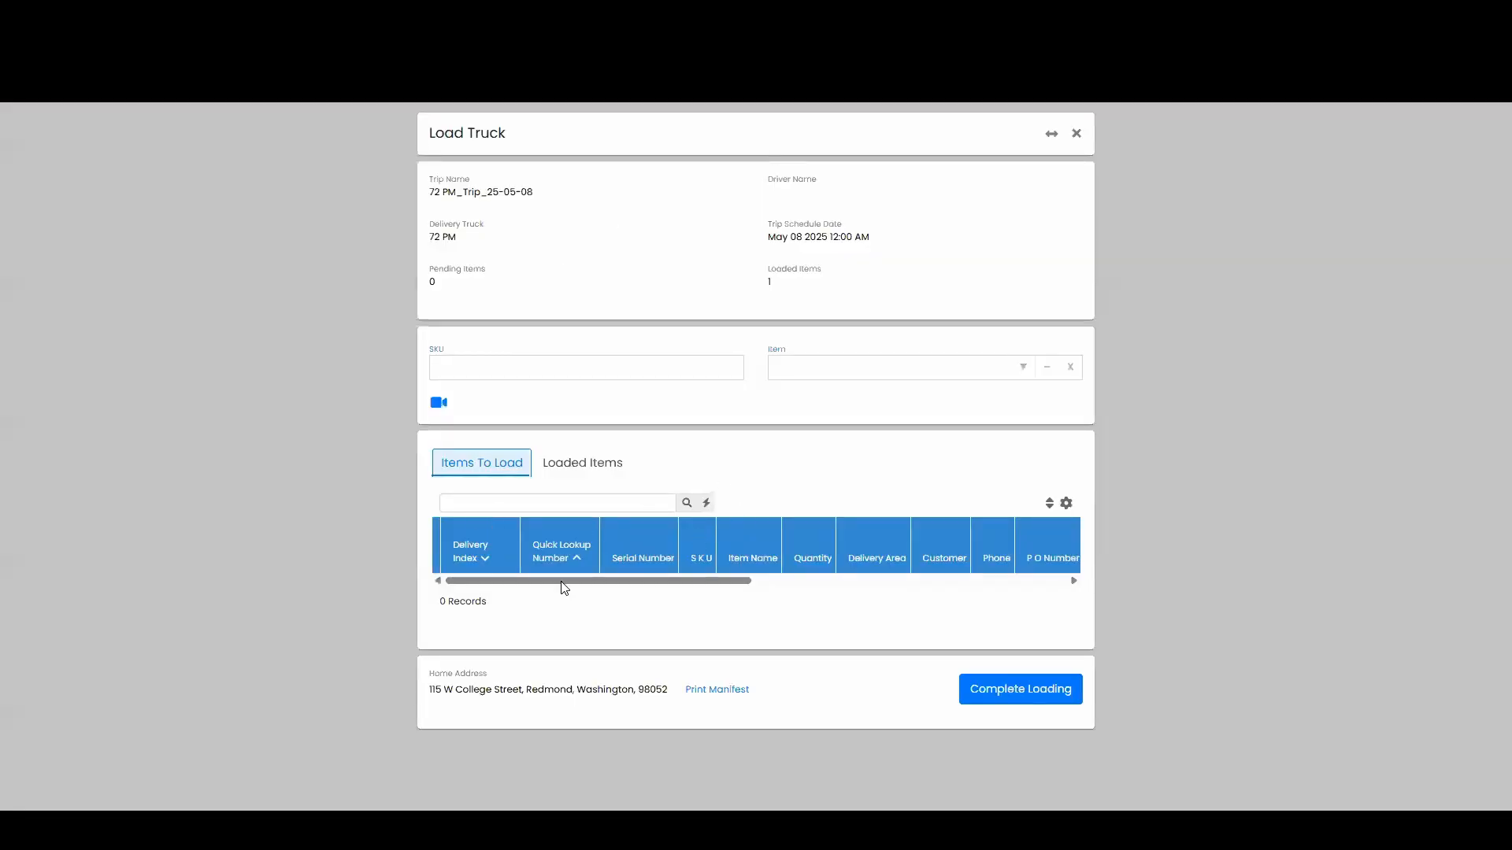
{"action": "left_click", "coordinate": [567, 468]}
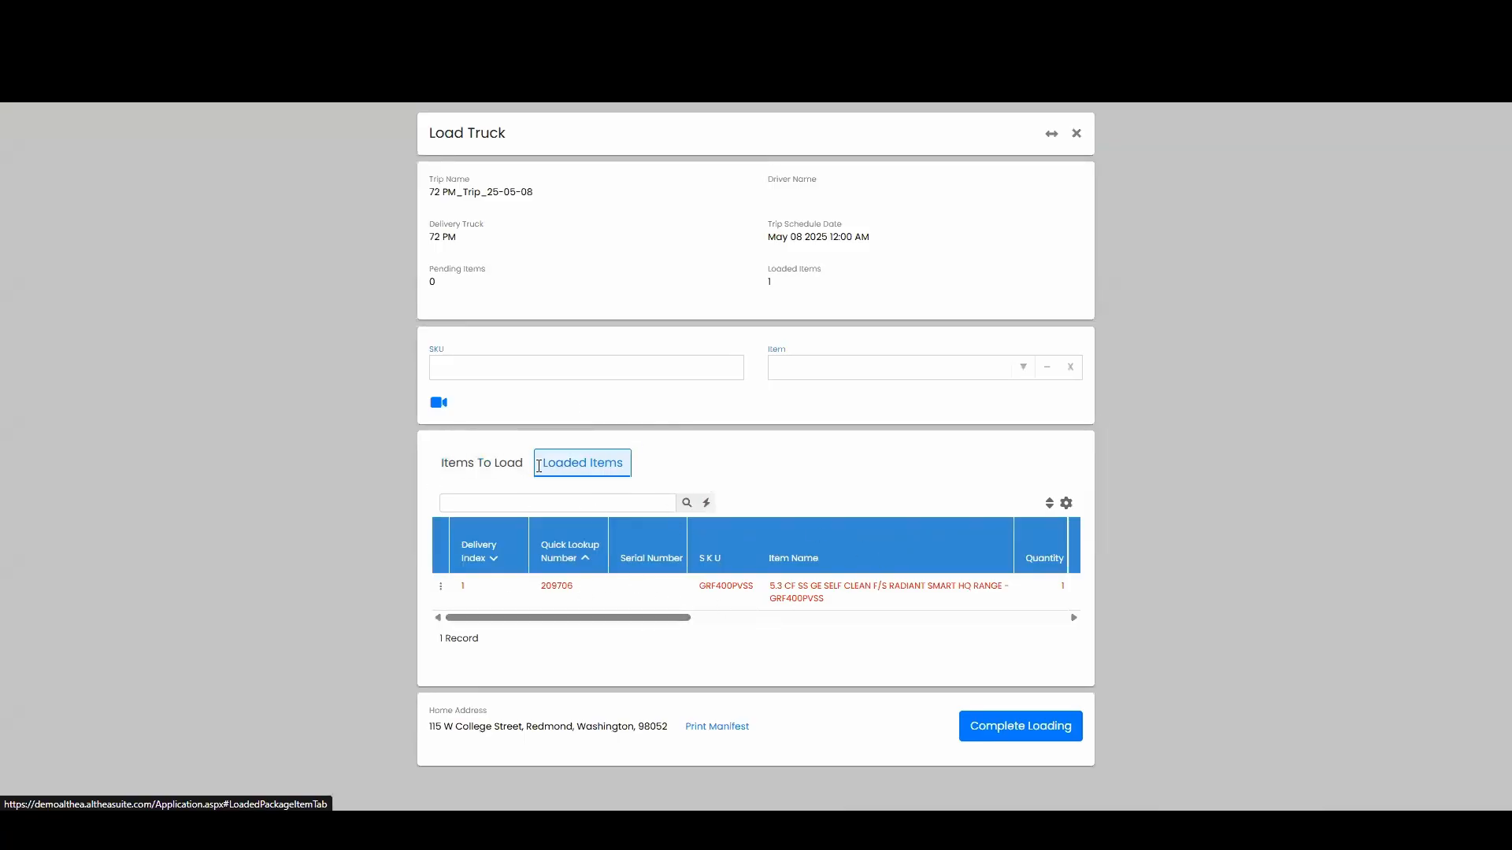
{"action": "left_click", "coordinate": [499, 465]}
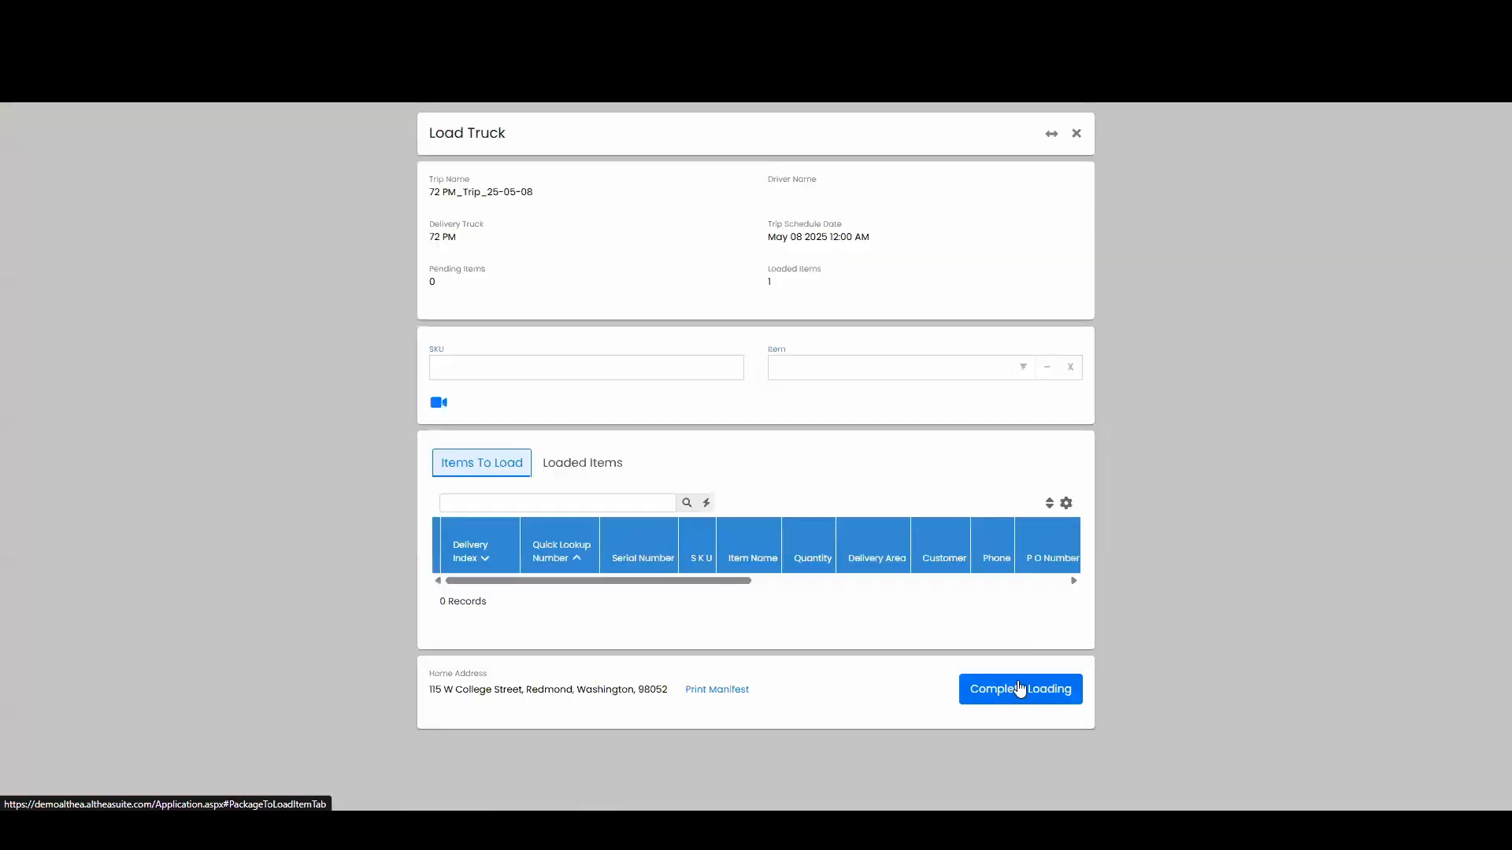
{"action": "left_click", "coordinate": [1013, 686]}
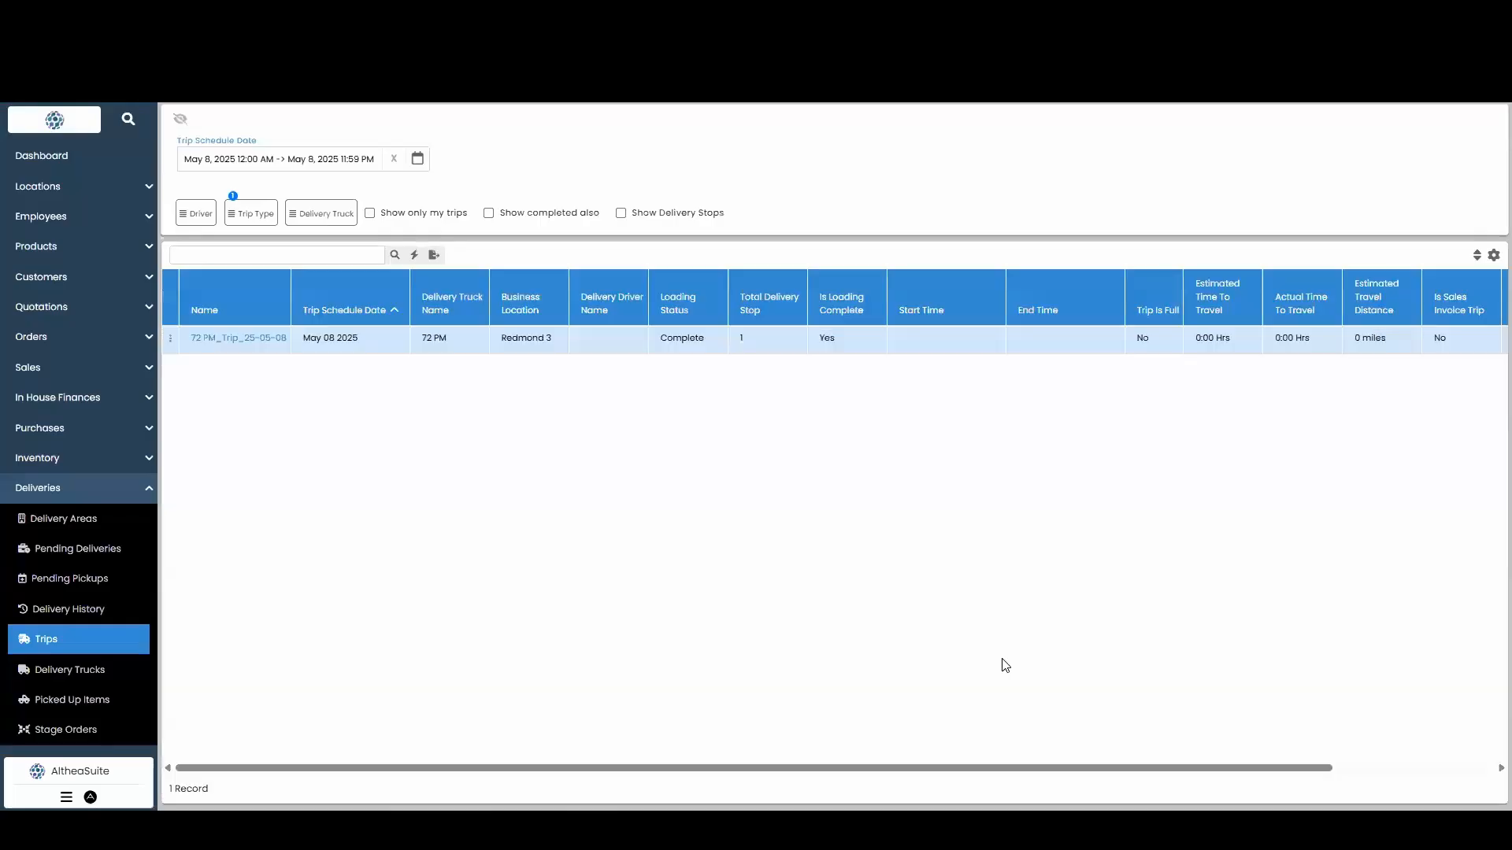
- Start the loaded 72 PM trip and confirm the start
{"action": "left_click", "coordinate": [169, 338]}
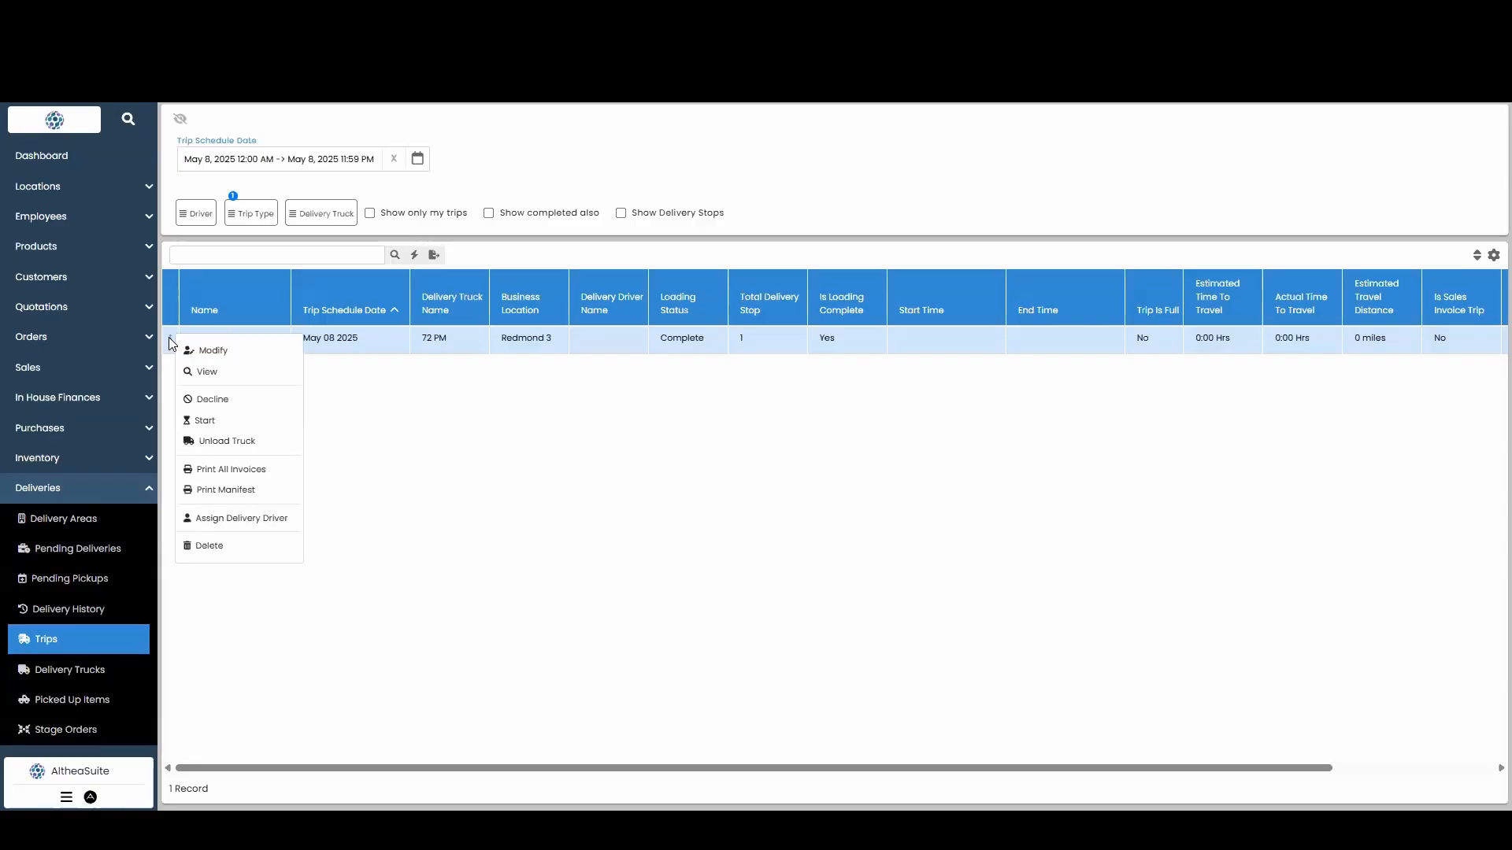
{"action": "left_click", "coordinate": [217, 421]}
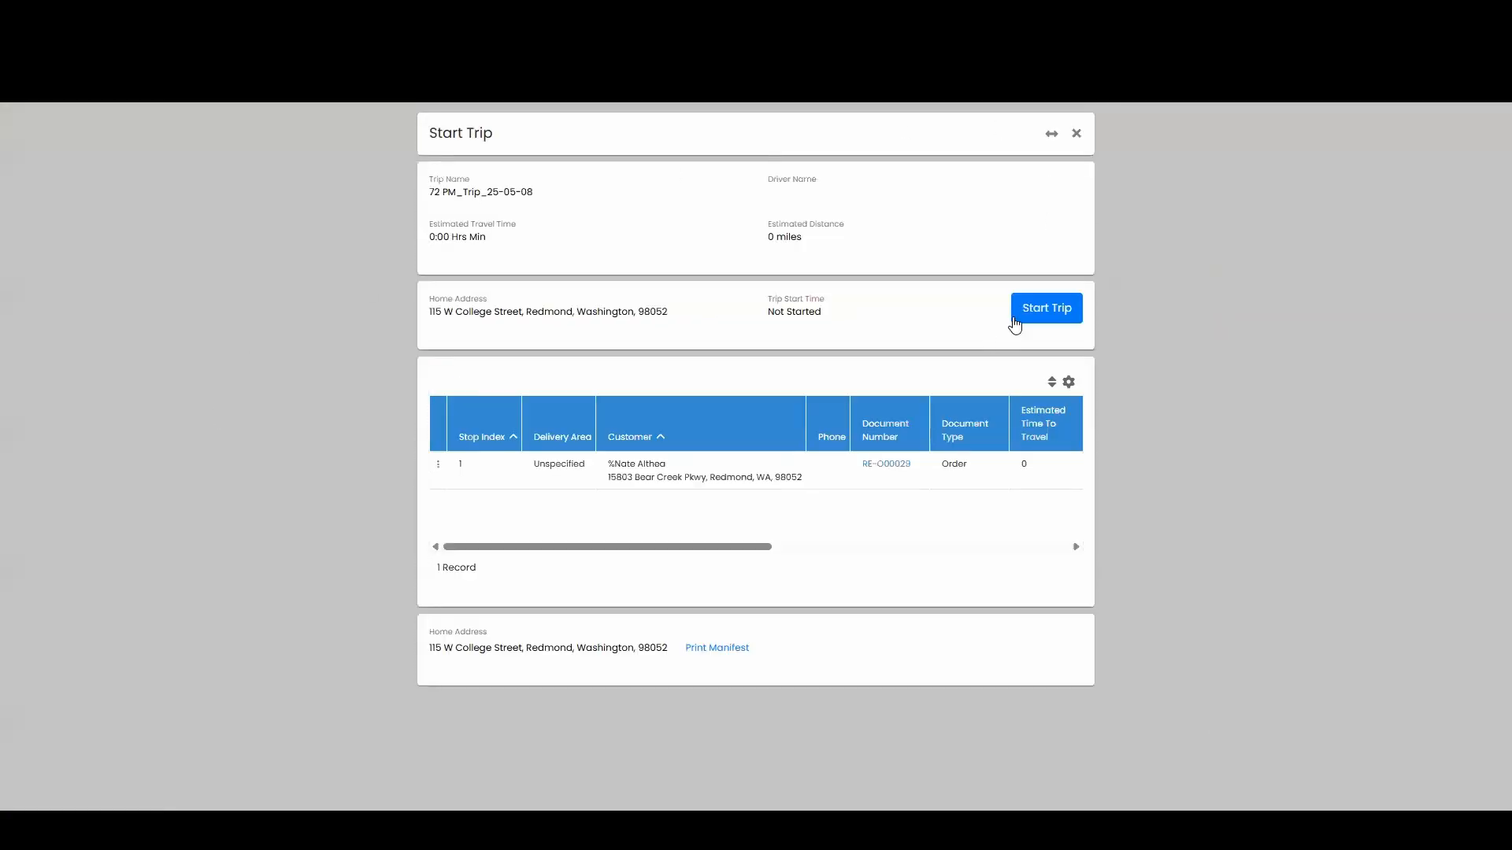
{"action": "left_click", "coordinate": [1048, 310]}
{"action": "left_click", "coordinate": [632, 235]}
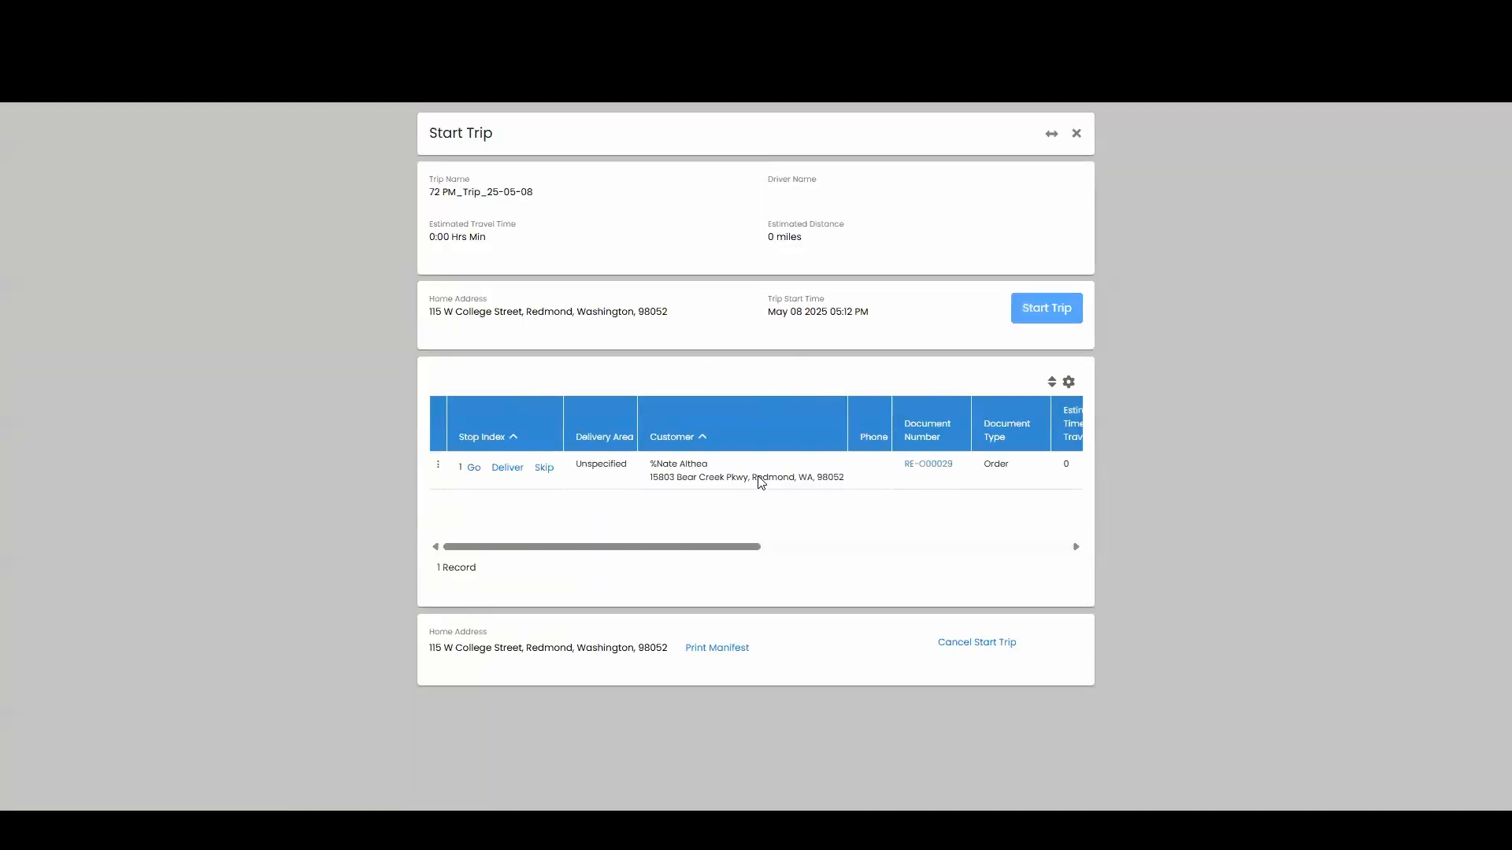
- Open the delivery of the trip's stop, check the range line, and record the customer's name and accepted signature as recipient
{"action": "left_click", "coordinate": [506, 470]}
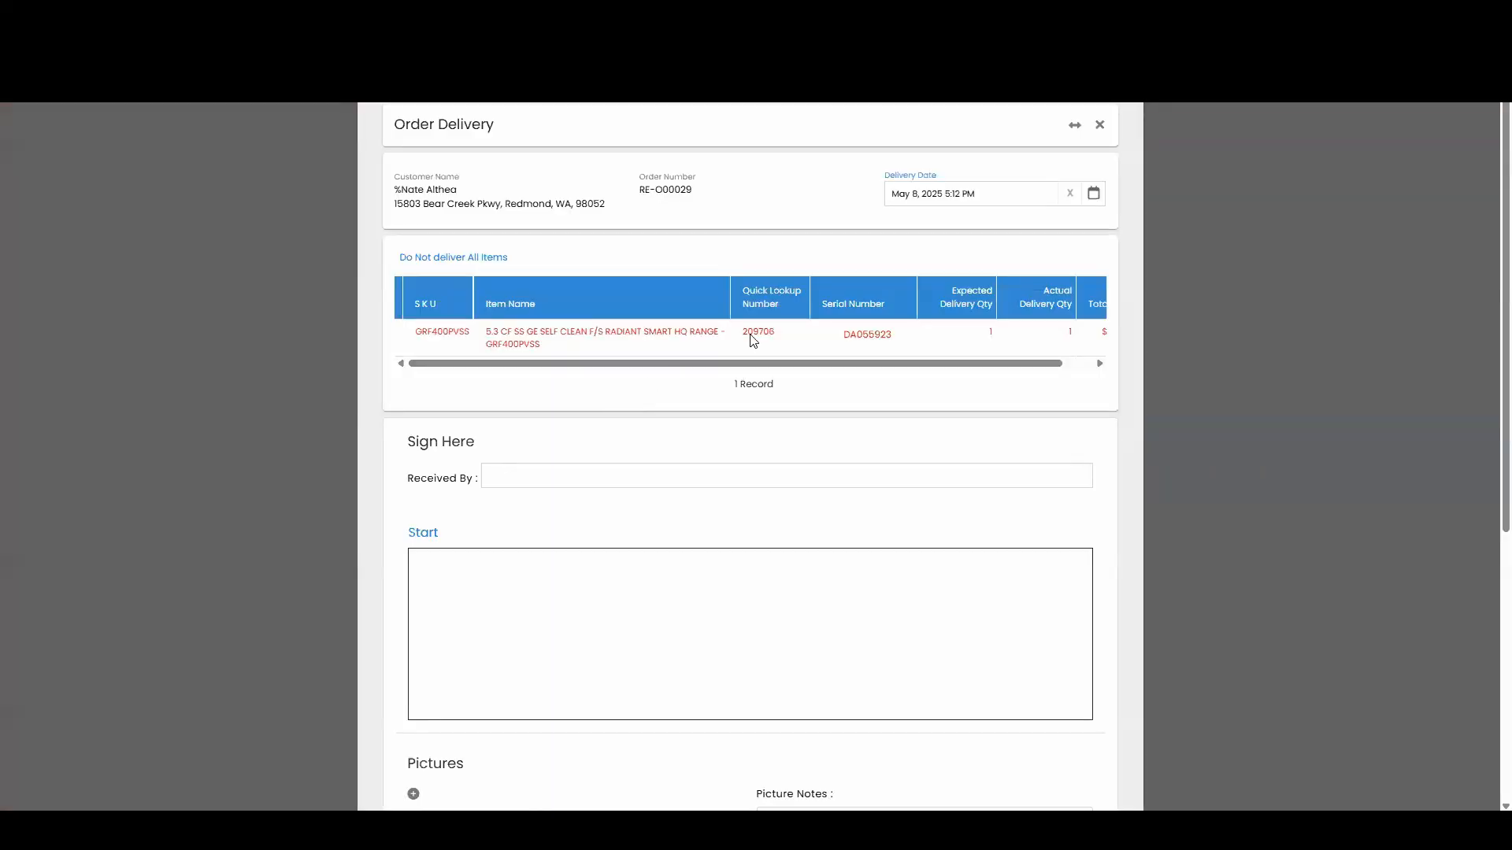
{"action": "left_click_drag", "start_coordinate": [976, 363], "coordinate": [1012, 363]}
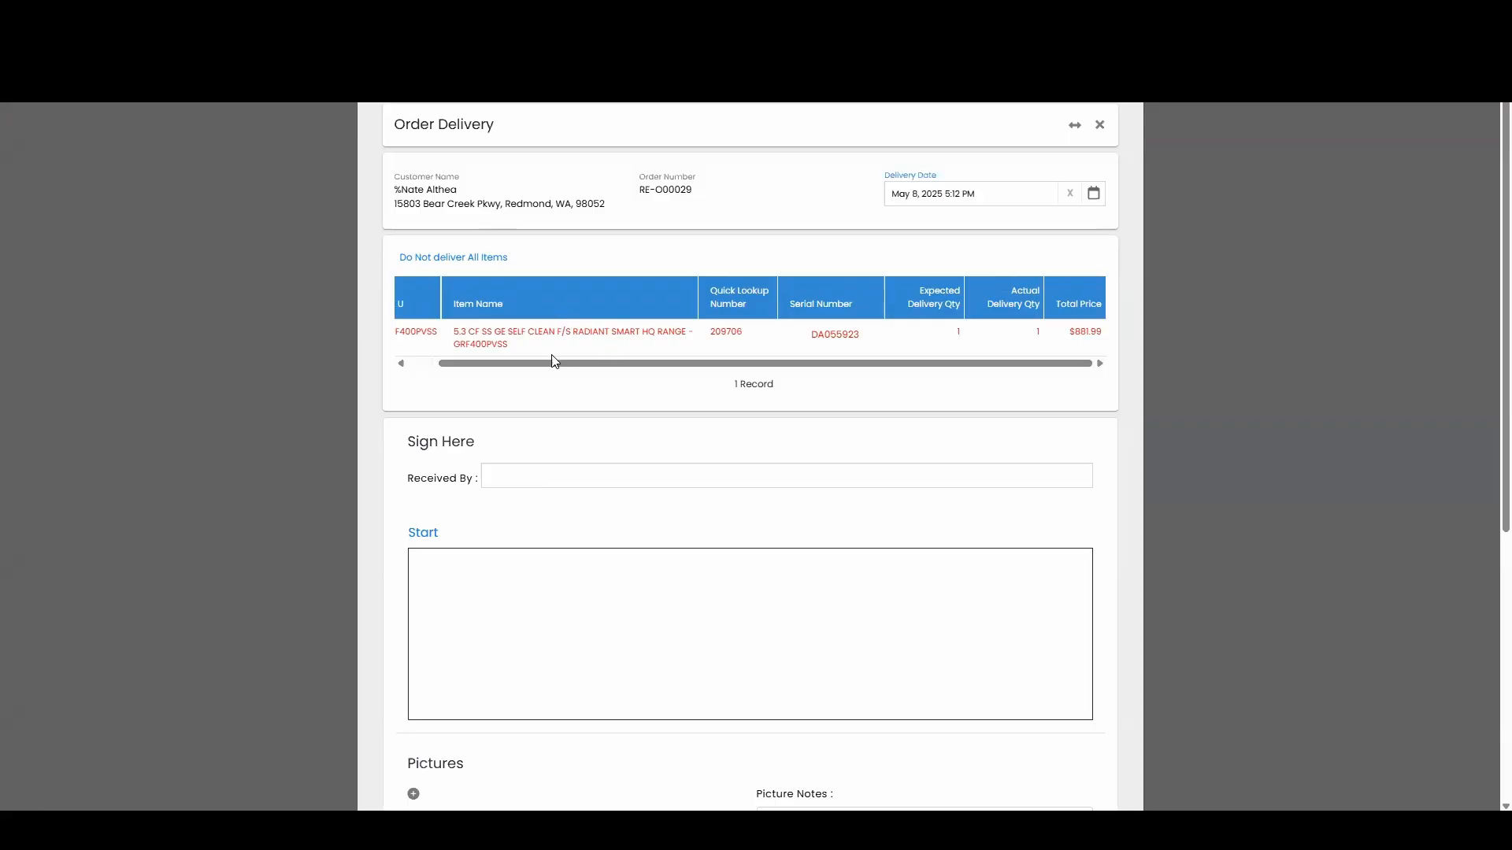
{"action": "left_click_drag", "start_coordinate": [553, 361], "coordinate": [398, 349]}
{"action": "left_click_drag", "start_coordinate": [489, 192], "coordinate": [584, 476]}
{"action": "left_click", "coordinate": [420, 535]}
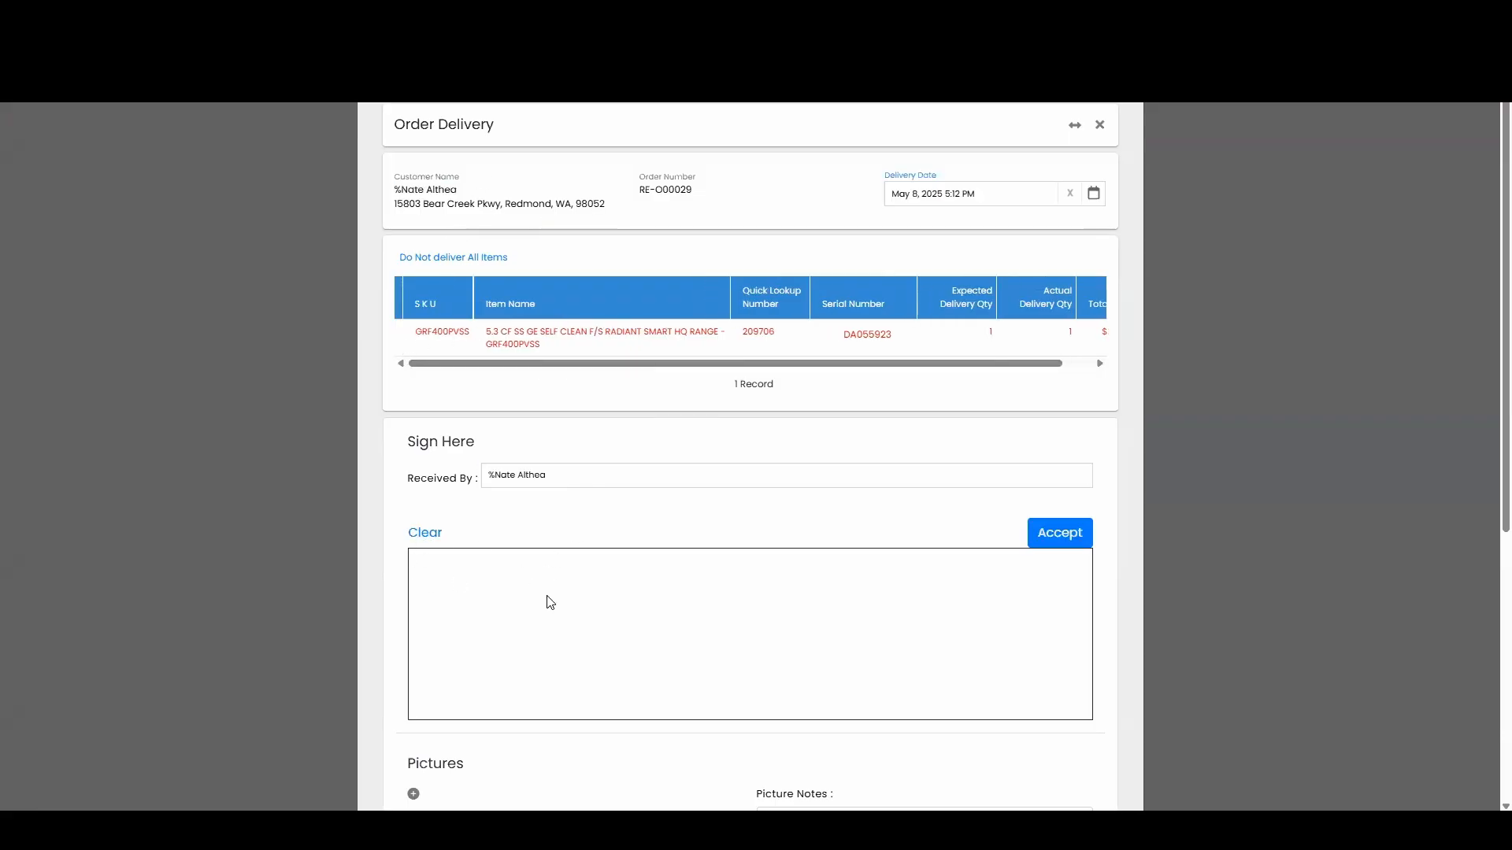
{"action": "mouse_move", "coordinate": [550, 602]}
{"action": "left_mouse_down"}
{"action": "mouse_move", "coordinate": [719, 678]}
{"action": "mouse_move", "coordinate": [889, 617]}
{"action": "left_mouse_up"}
{"action": "left_click", "coordinate": [1060, 533]}
- Mark the signed order stop as delivered without adding pictures or delivery notes
{"action": "scroll", "coordinate": [953, 428], "scroll_direction": "down", "scroll_amount": 5}
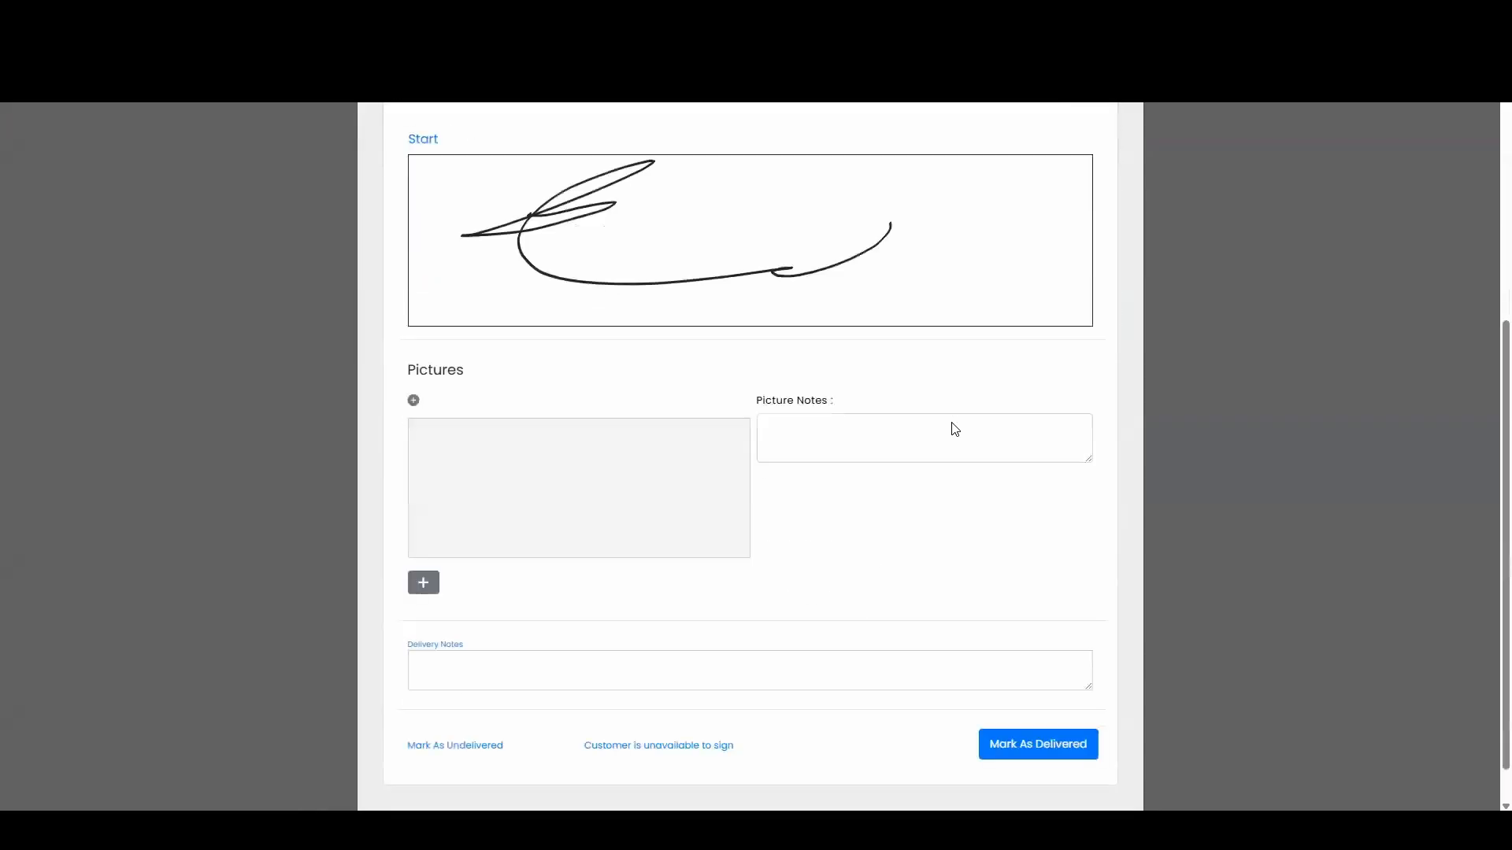
{"action": "scroll", "coordinate": [795, 480], "scroll_direction": "down", "scroll_amount": 1}
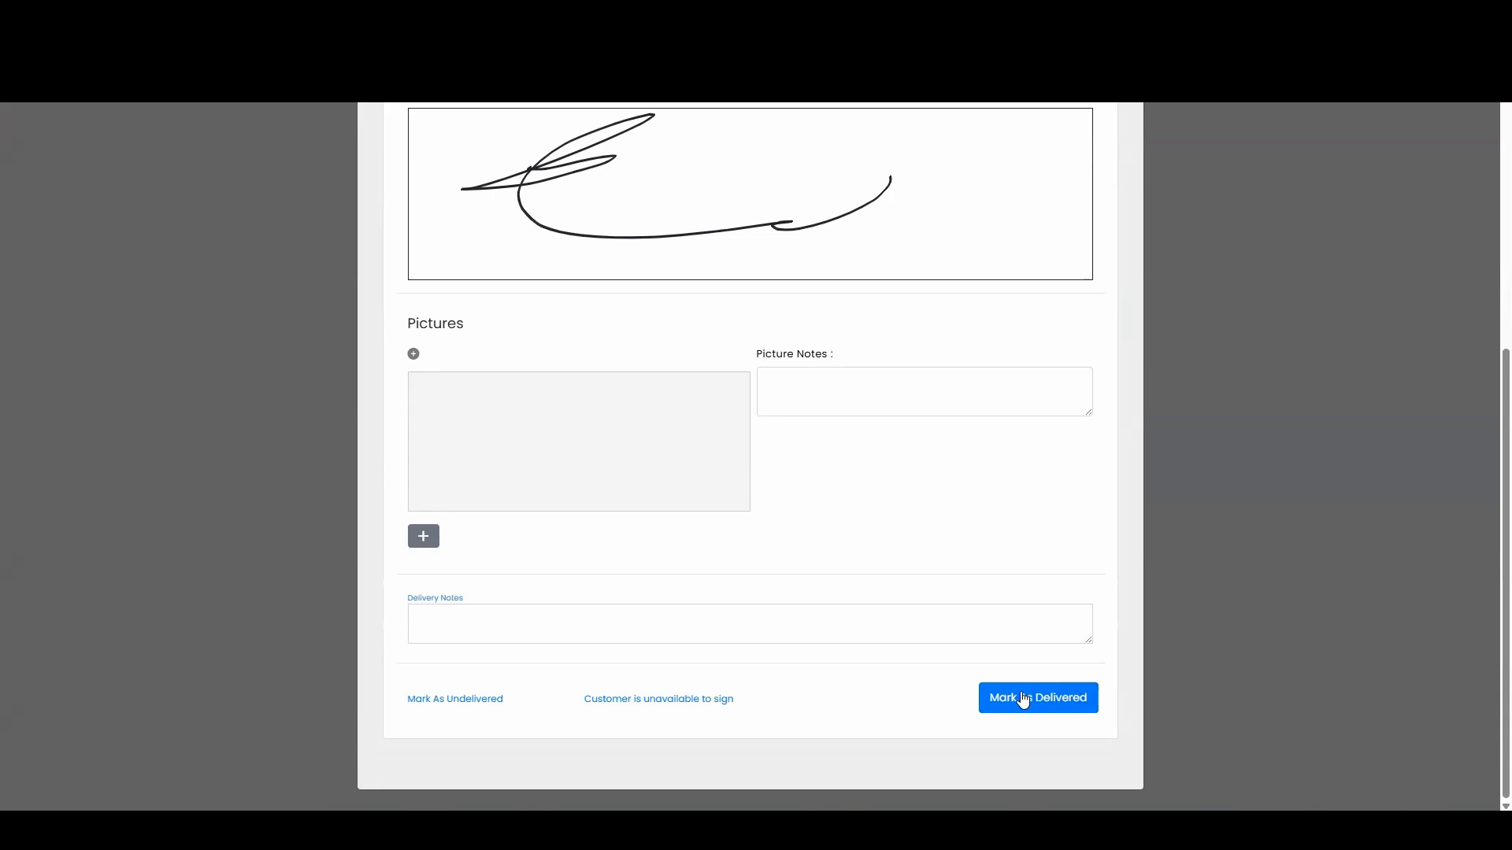
{"action": "left_click", "coordinate": [1046, 701]}
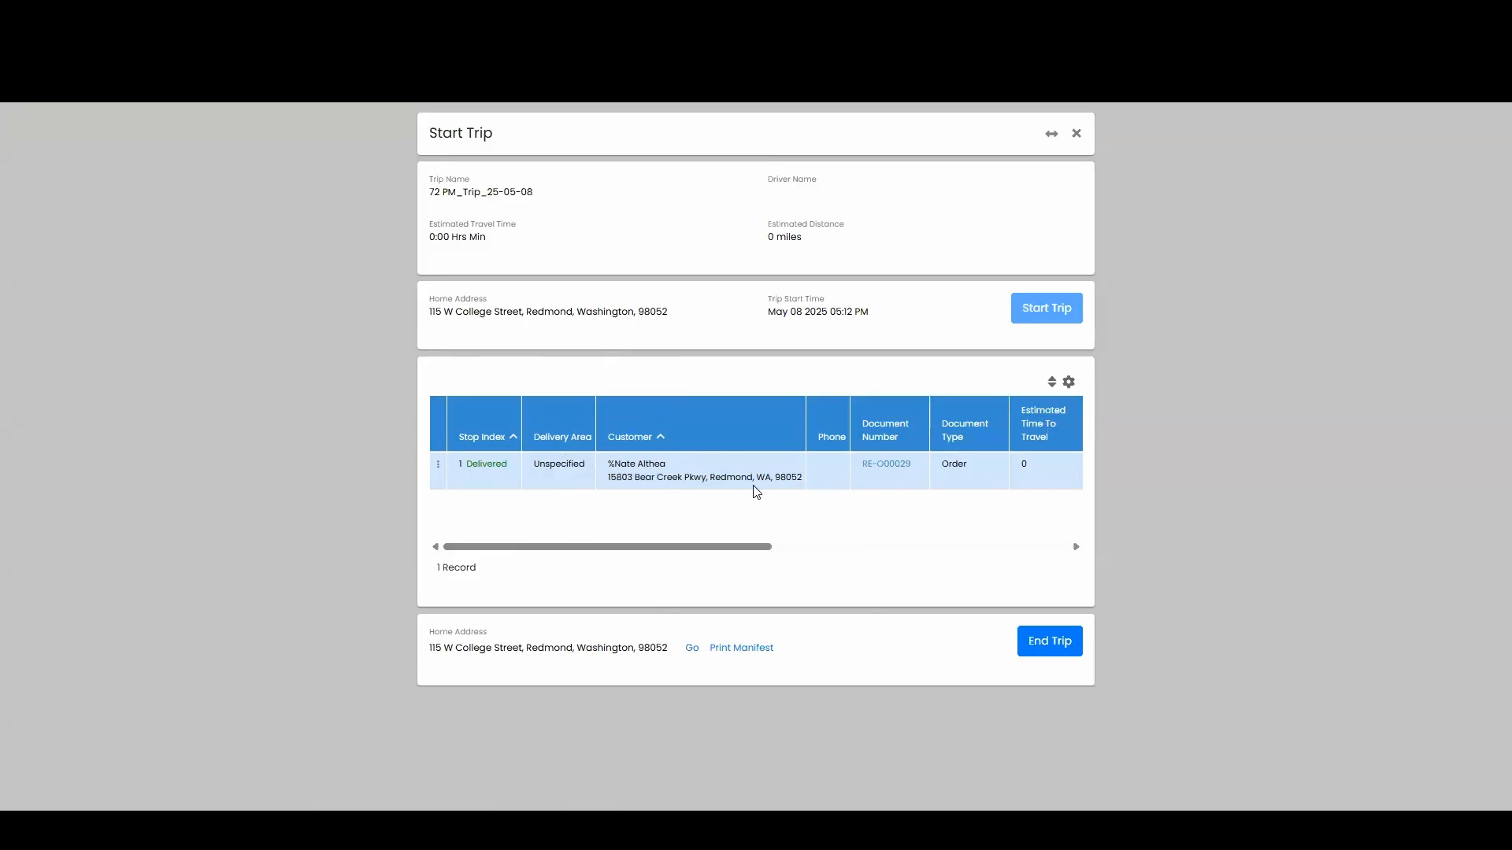
- End the 72 PM trip from its trip summary and confirm
{"action": "left_click", "coordinate": [1048, 641]}
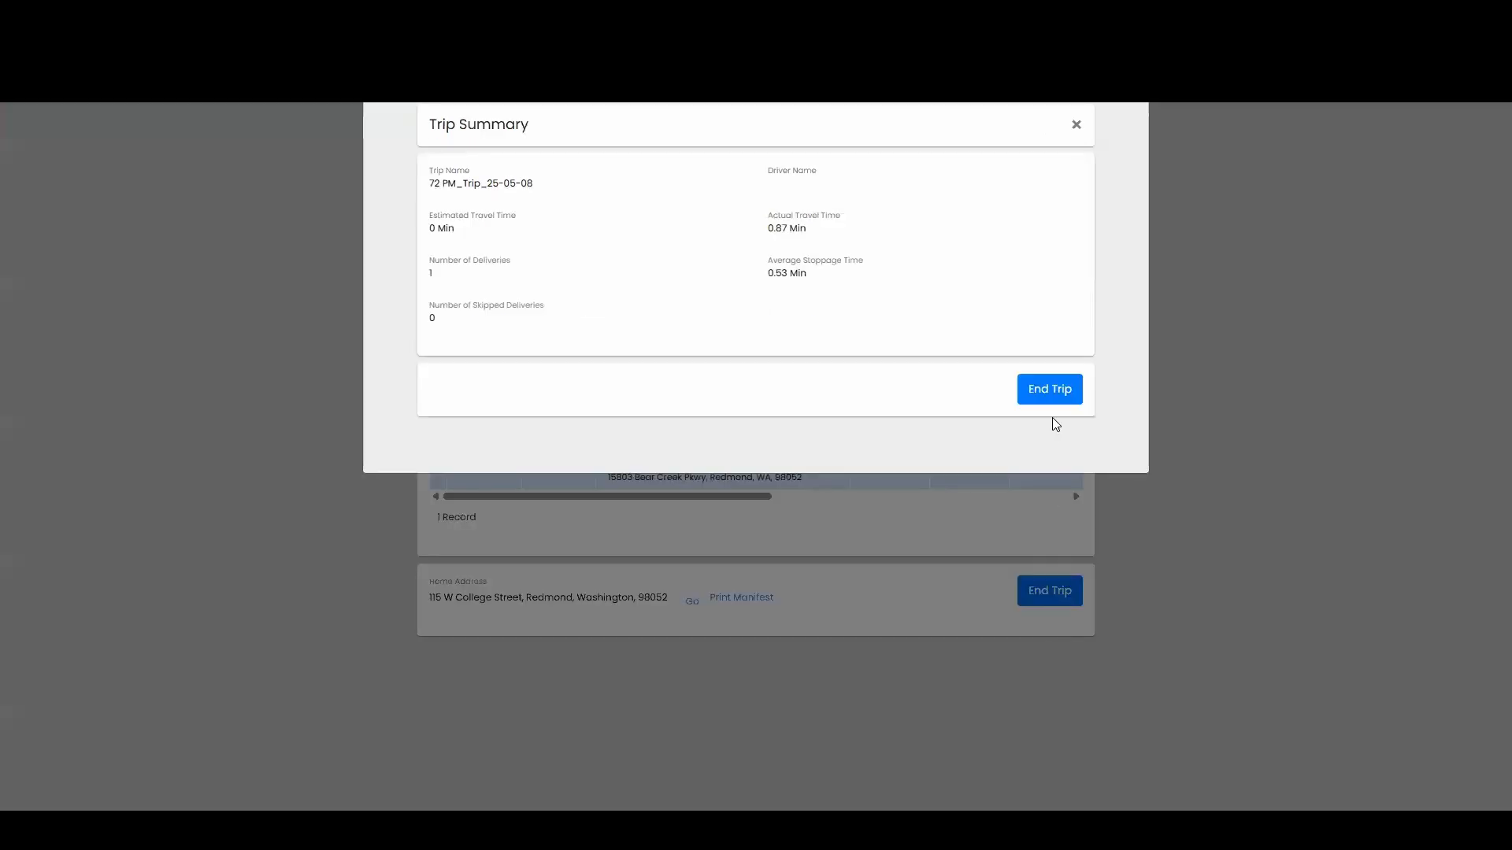
{"action": "left_click", "coordinate": [1054, 392]}
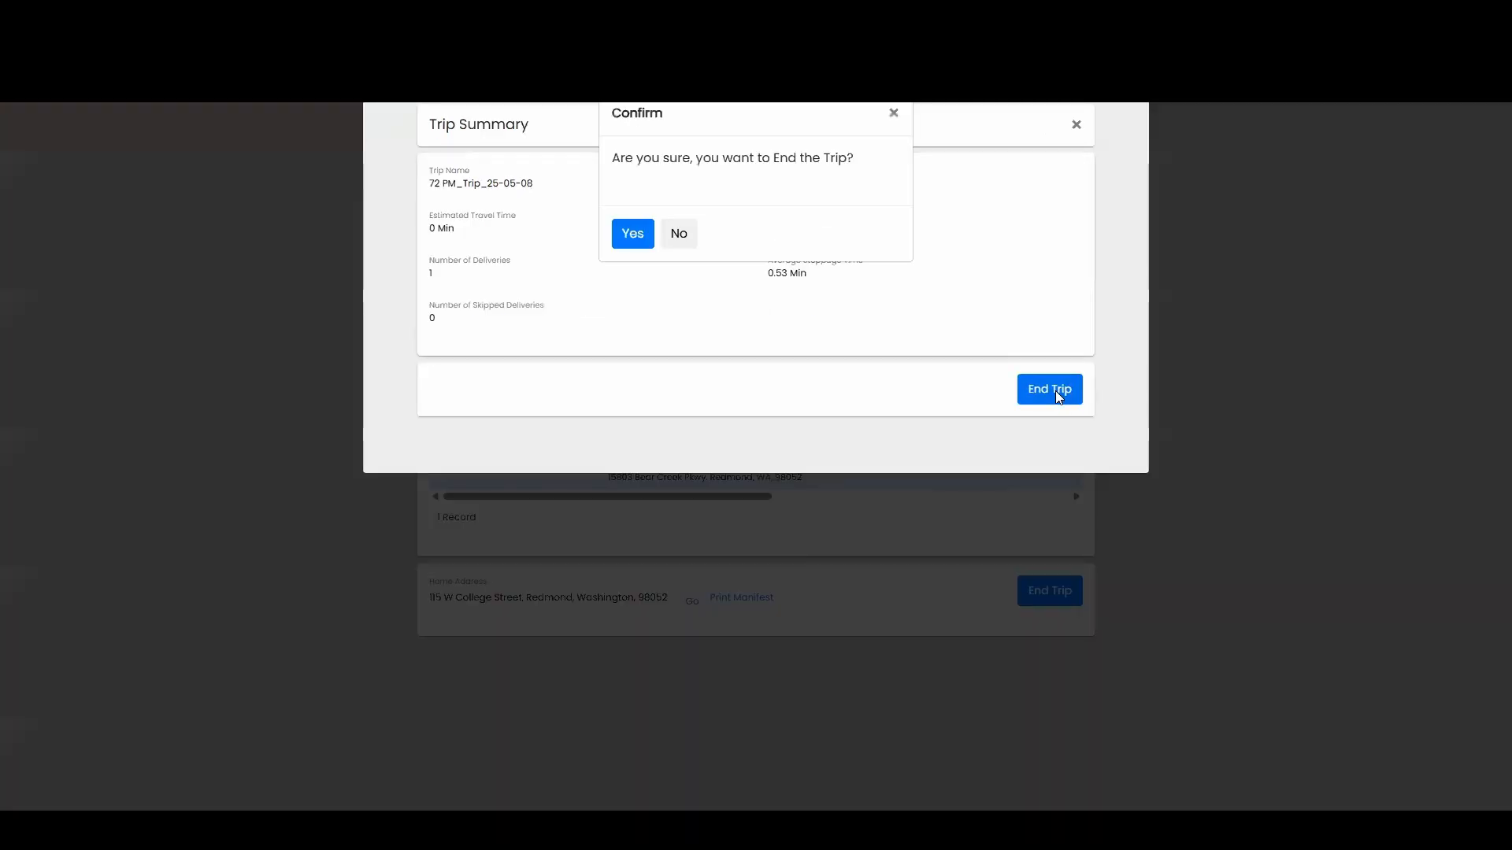
{"action": "left_click", "coordinate": [634, 222]}
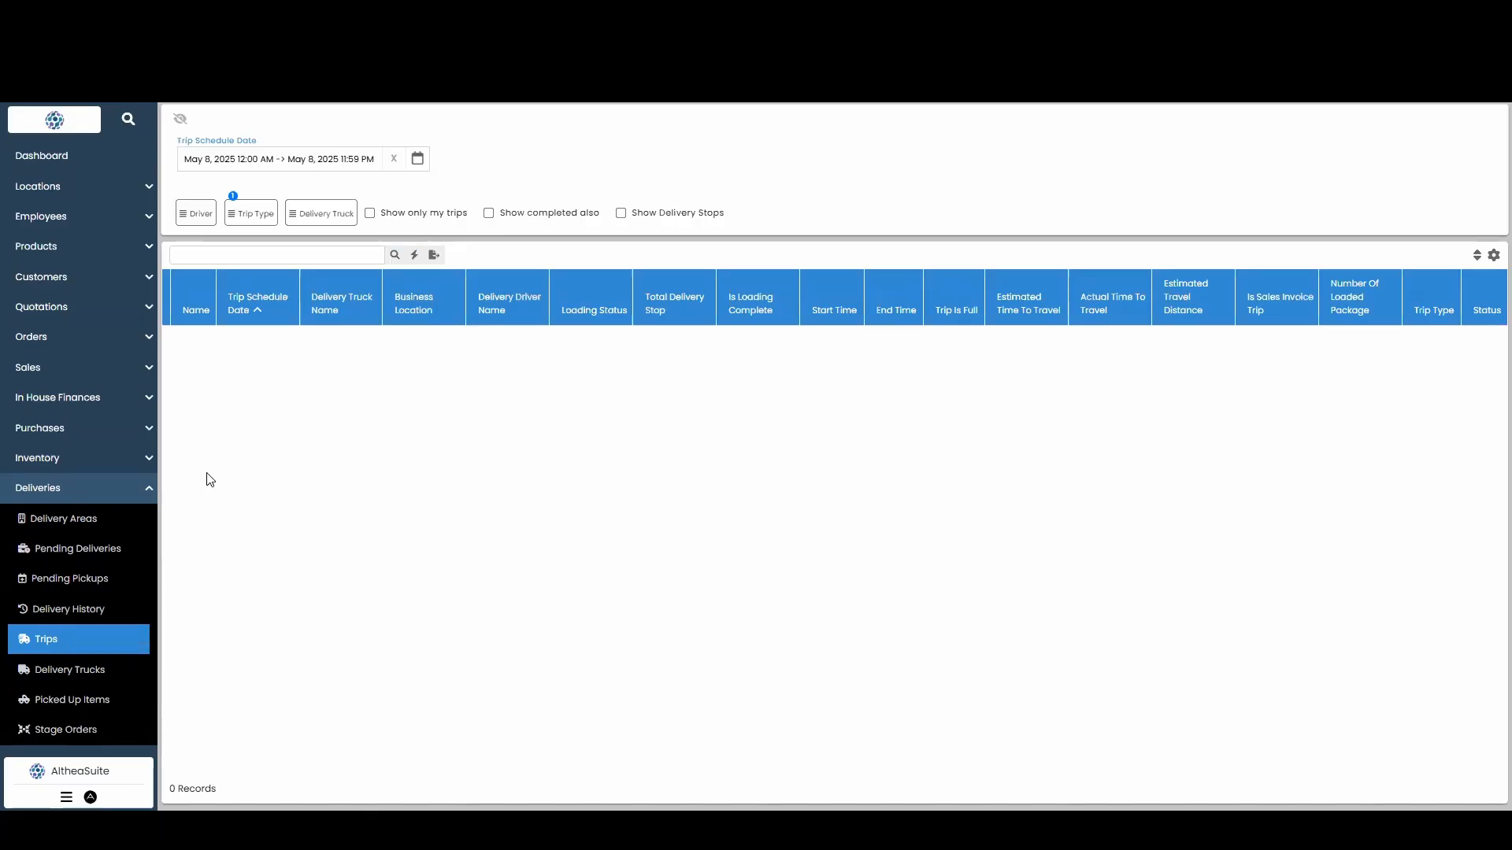
- Move the picked-up GRF400PVSS range from the picked-up items to the Redmond 3 warehouse
{"action": "scroll", "coordinate": [118, 693], "scroll_direction": "down", "scroll_amount": 2}
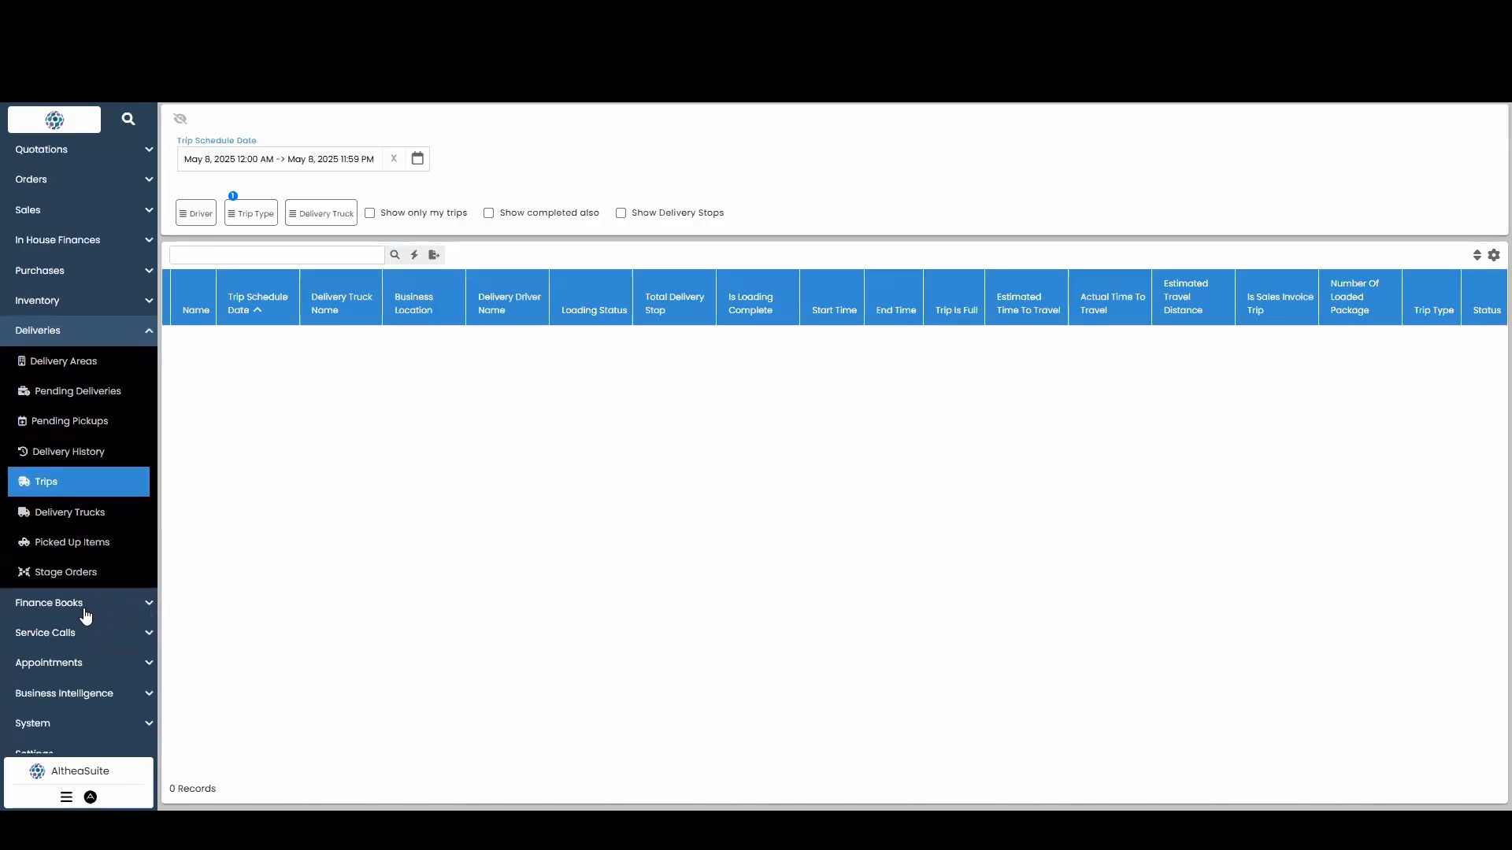
{"action": "left_click", "coordinate": [110, 544]}
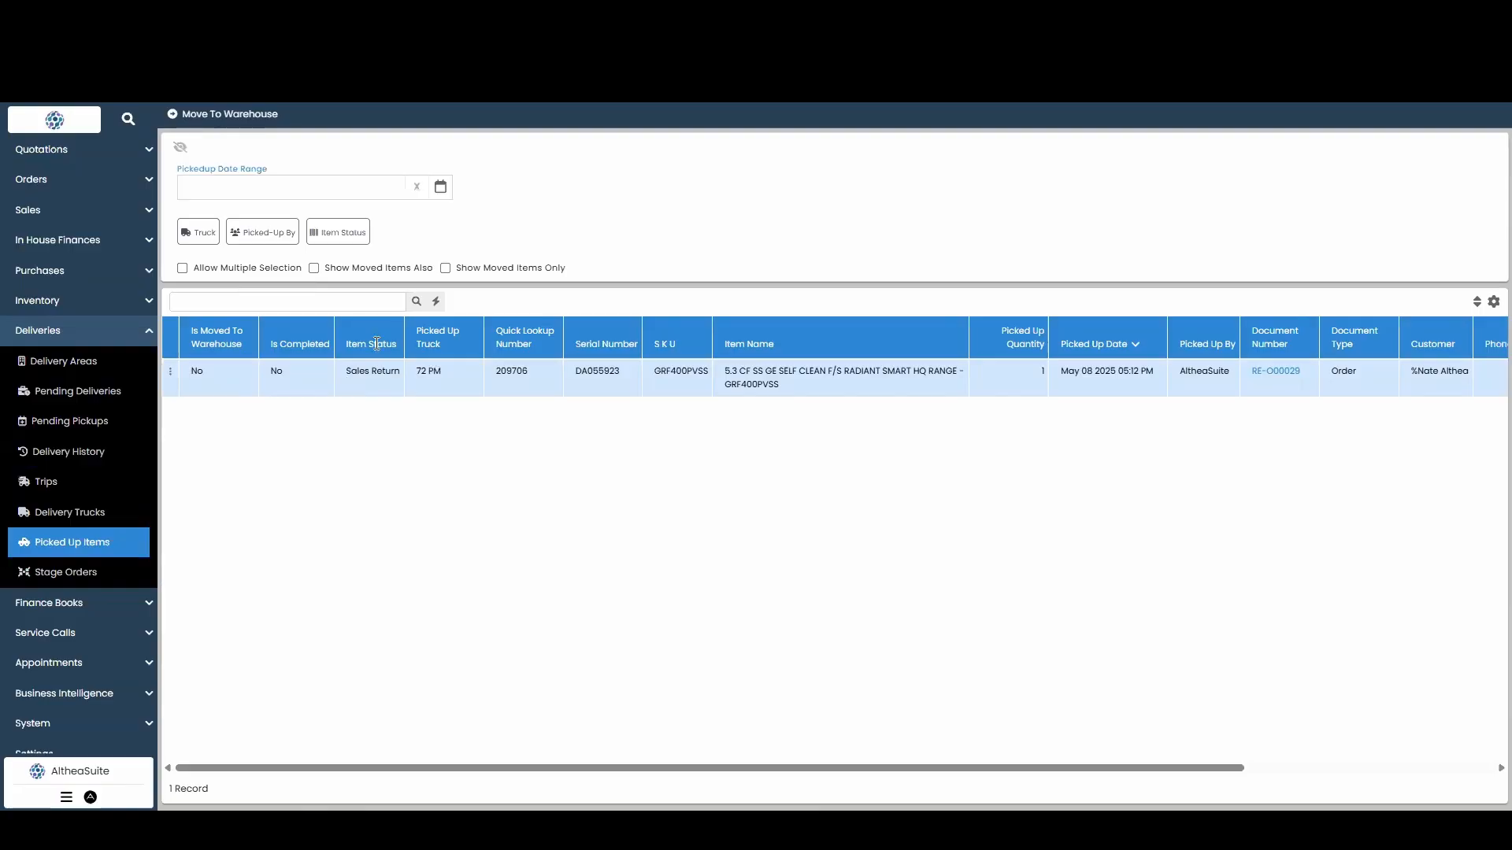
{"action": "left_click", "coordinate": [170, 372]}
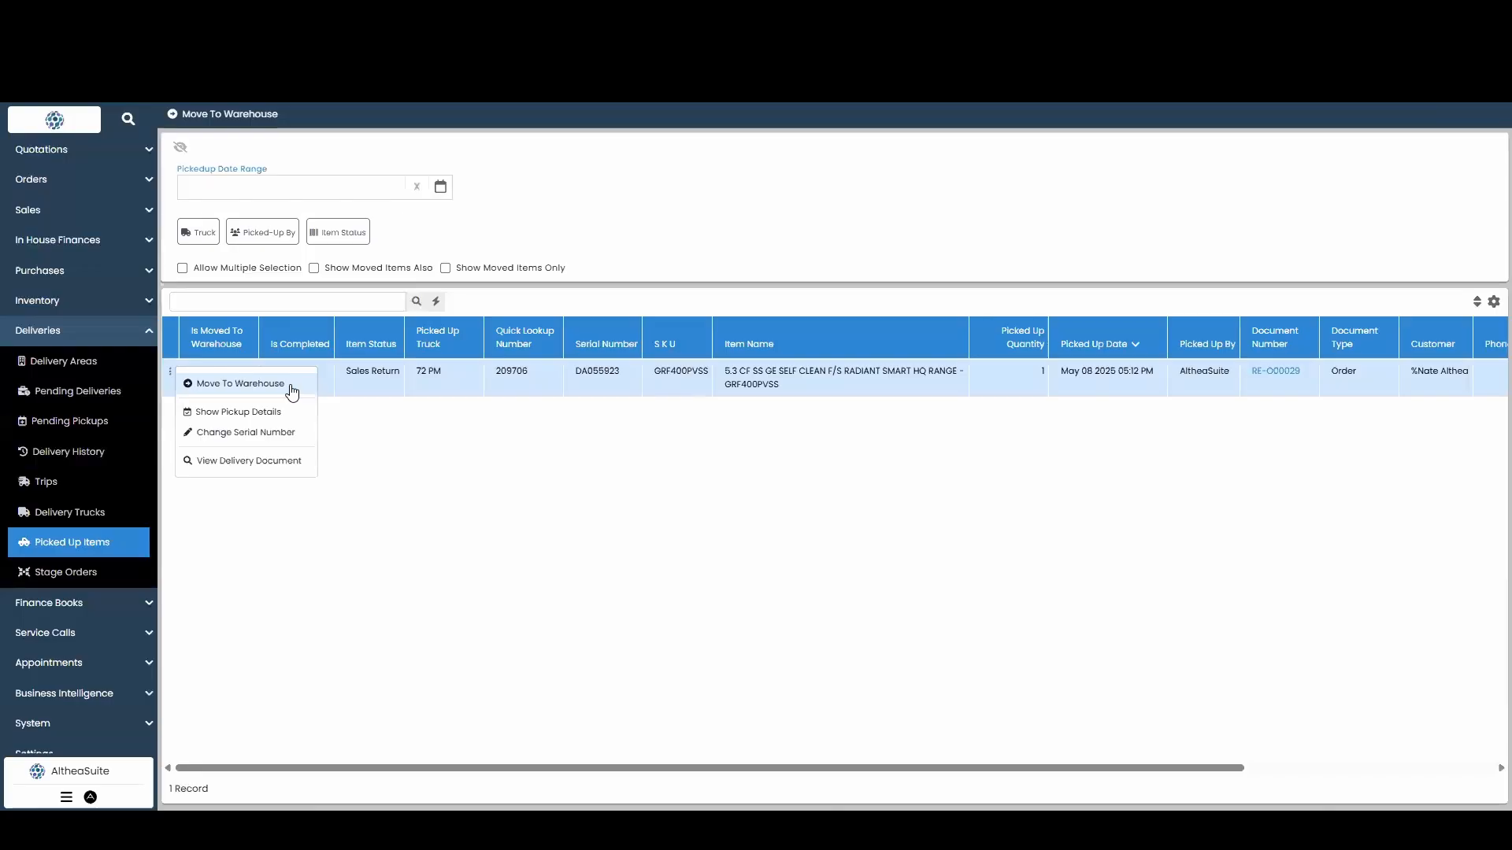
{"action": "left_click", "coordinate": [217, 384]}
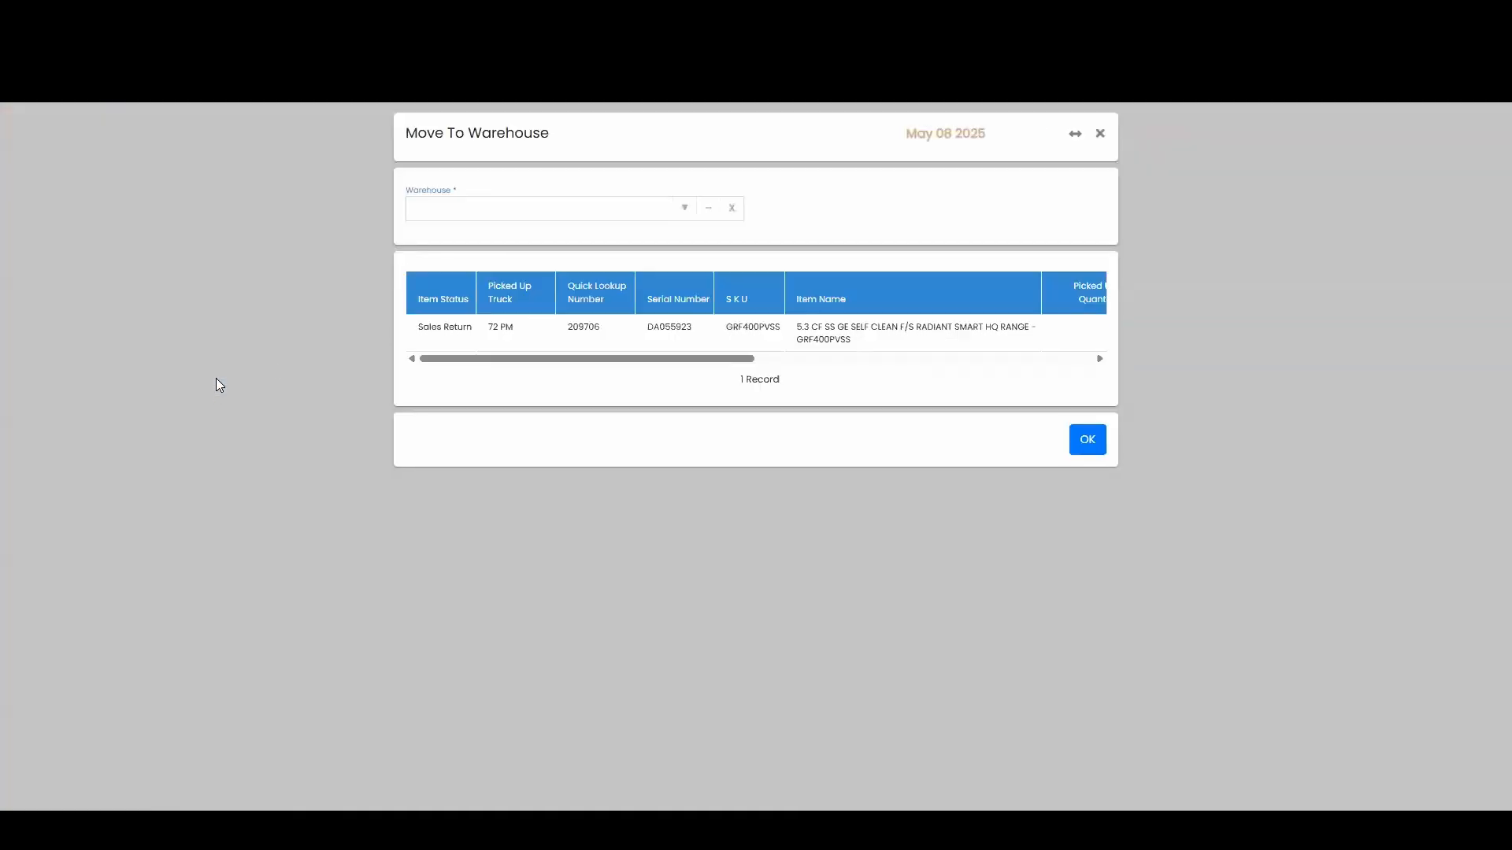
{"action": "left_click", "coordinate": [680, 209]}
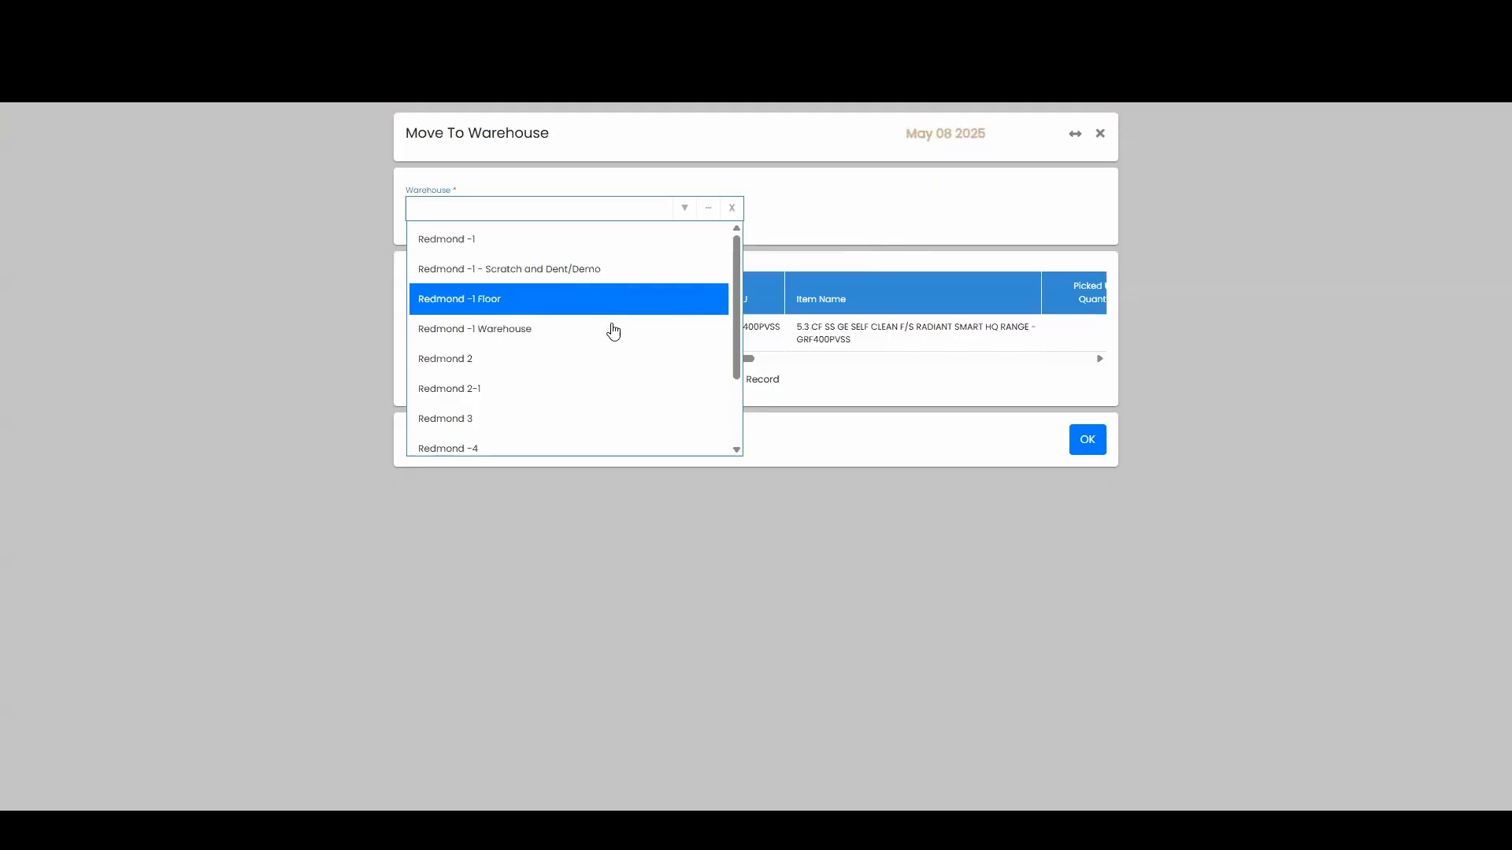
{"action": "left_click", "coordinate": [494, 423]}
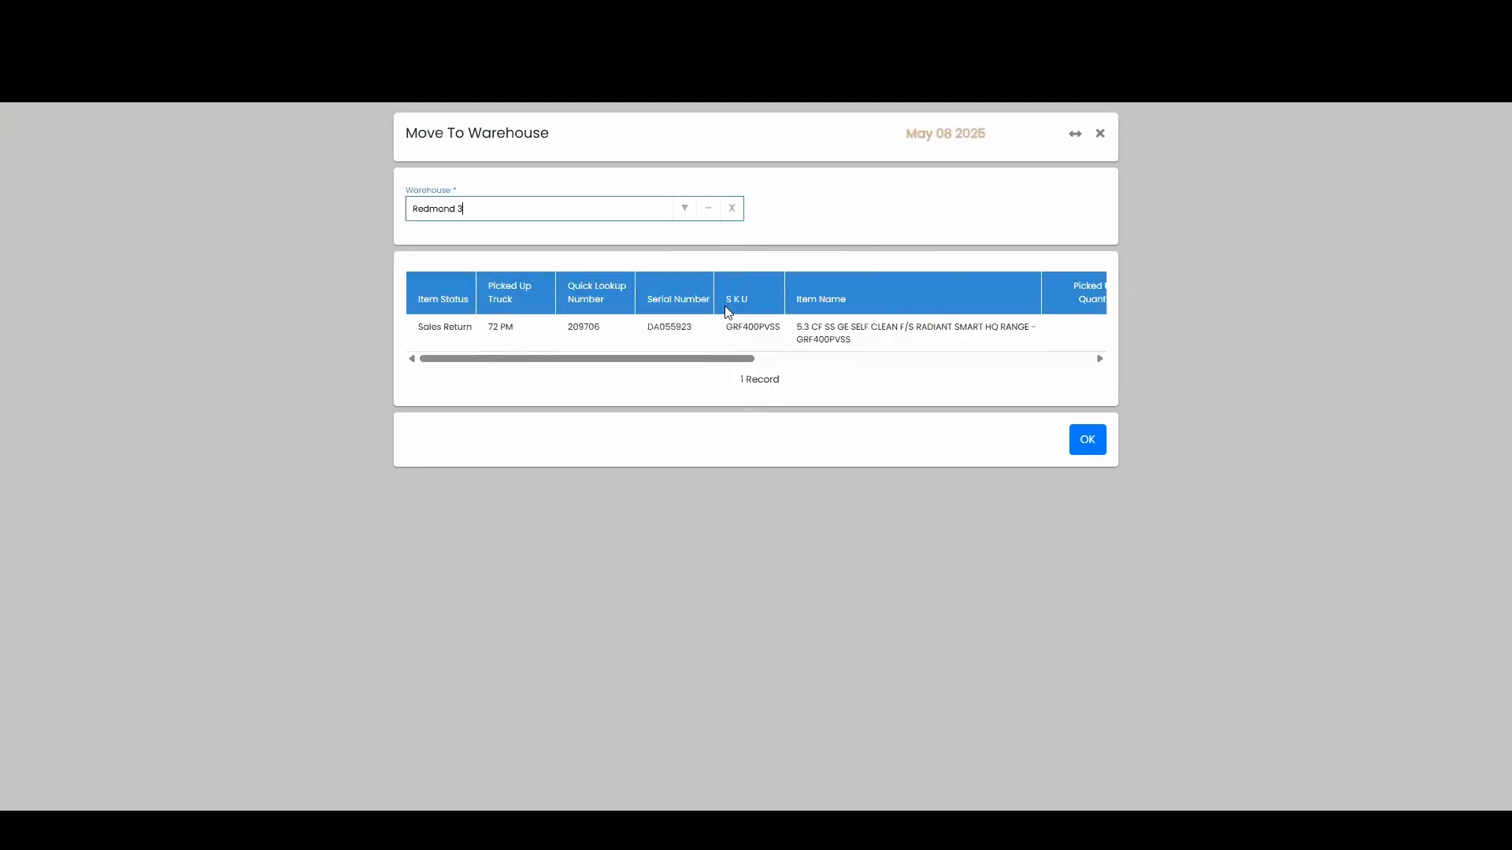
{"action": "left_click", "coordinate": [1088, 441]}
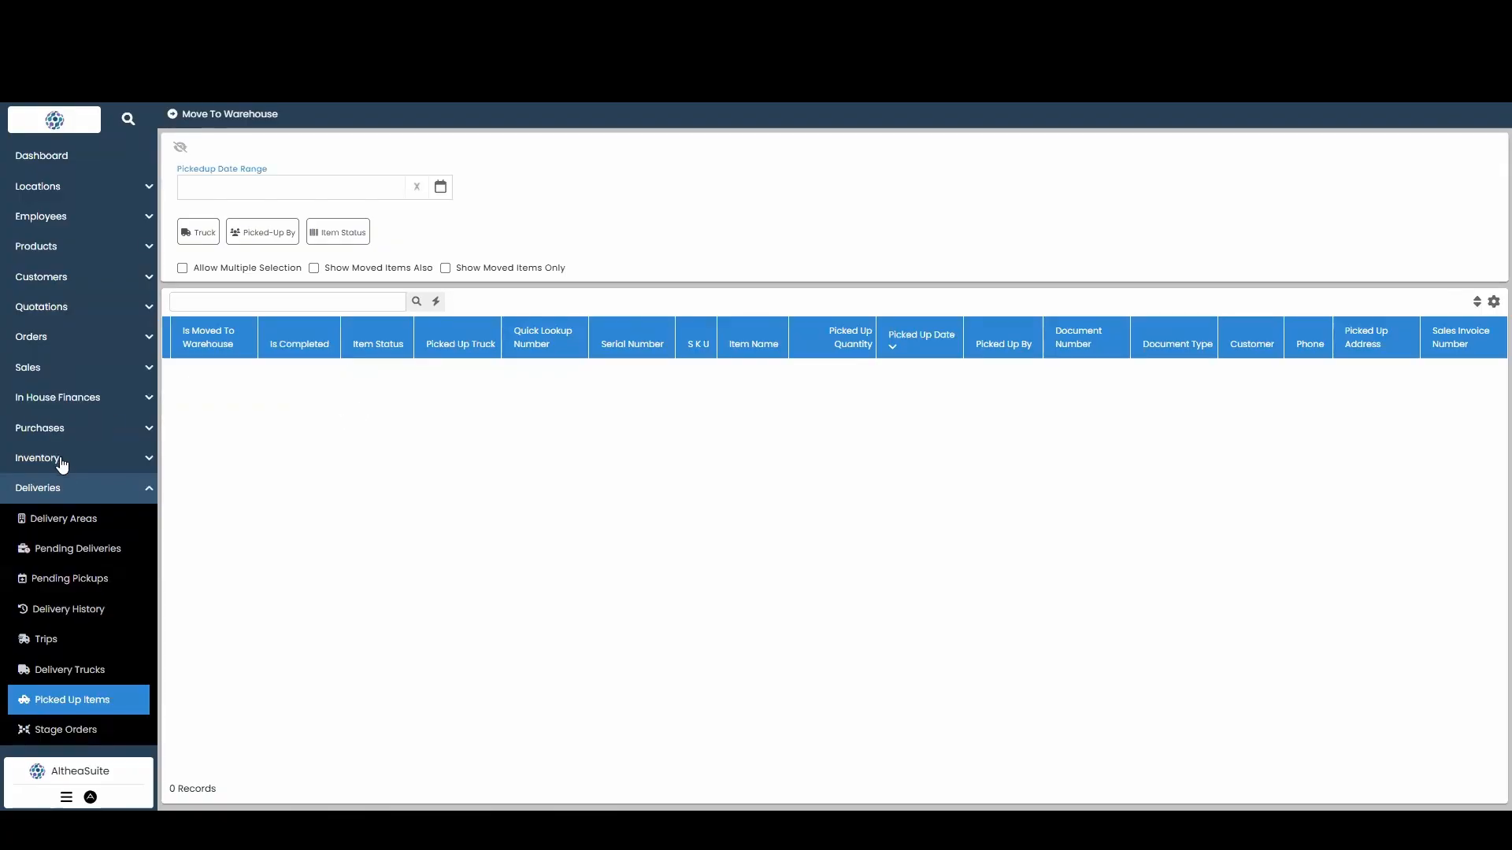
- Examine the GRF400PVSS range's stock transaction for its type, stock-in quantity, warehouse, narration and source document, and return to the dashboard
{"action": "left_click", "coordinate": [72, 488]}
{"action": "left_click", "coordinate": [85, 459]}
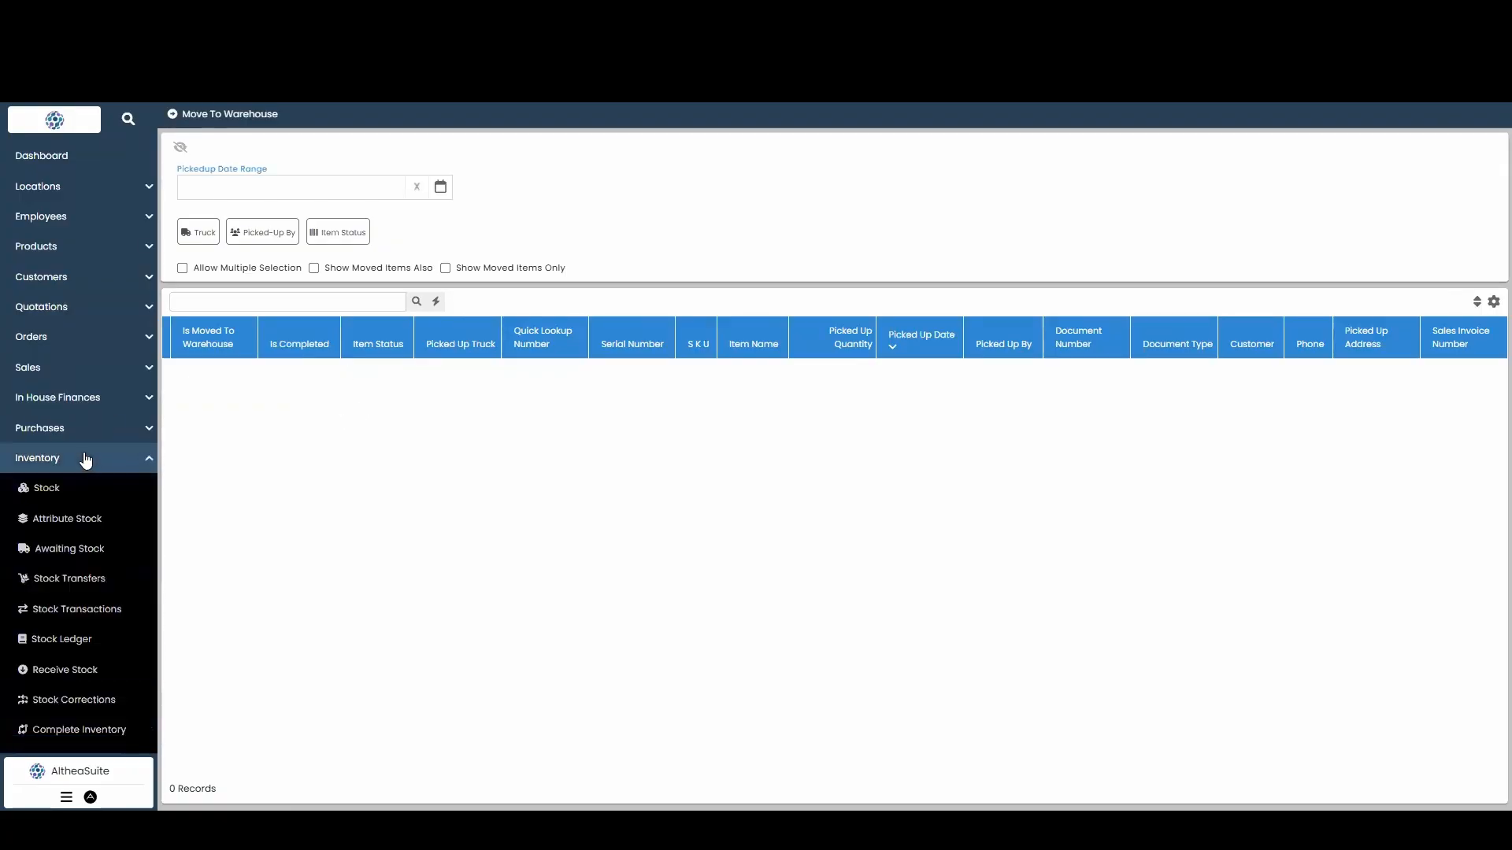
{"action": "left_click", "coordinate": [99, 616]}
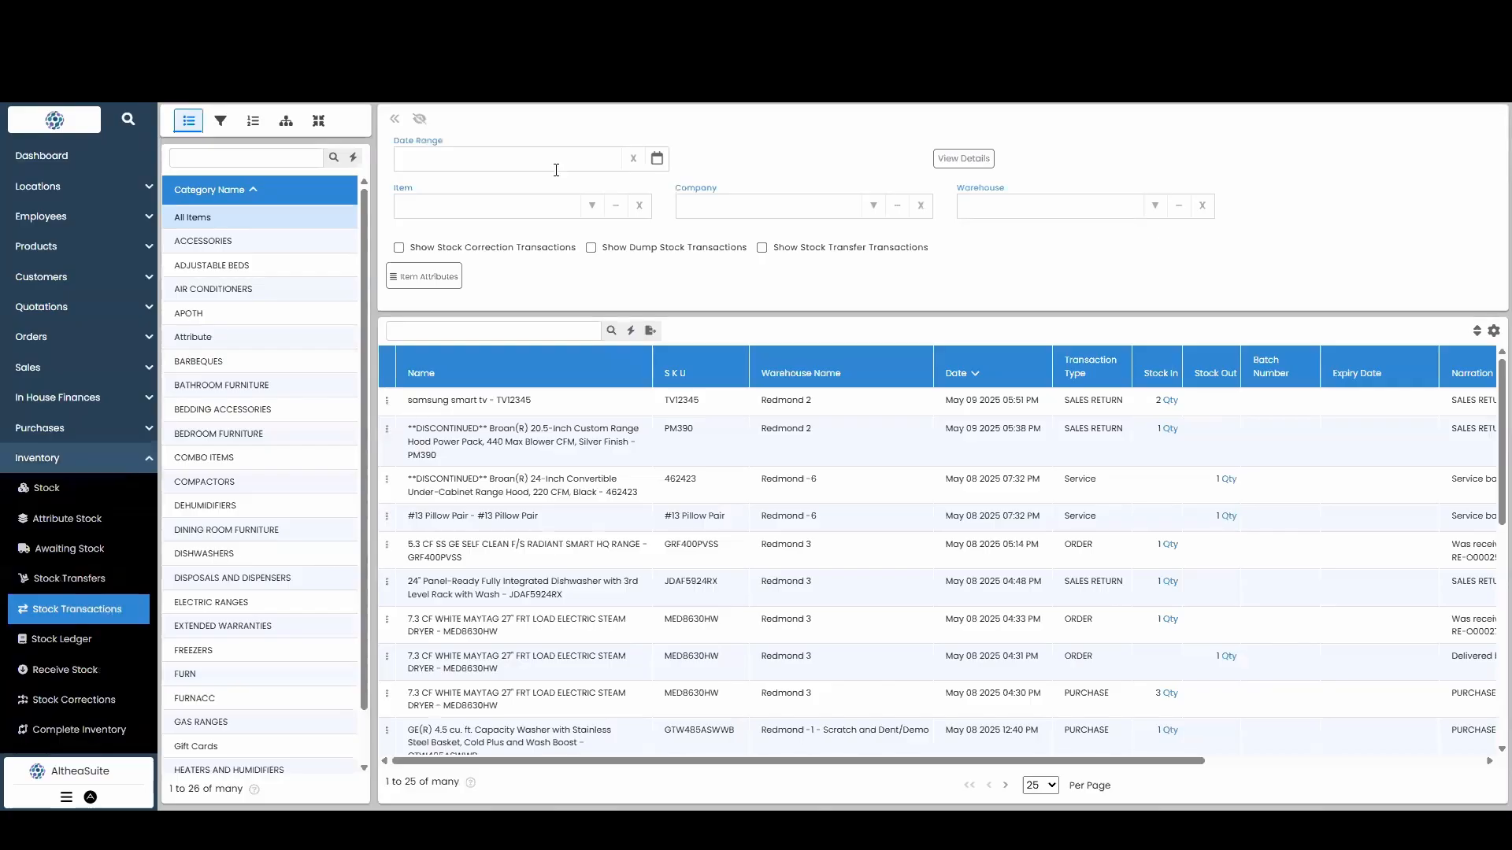
{"action": "left_click", "coordinate": [475, 549]}
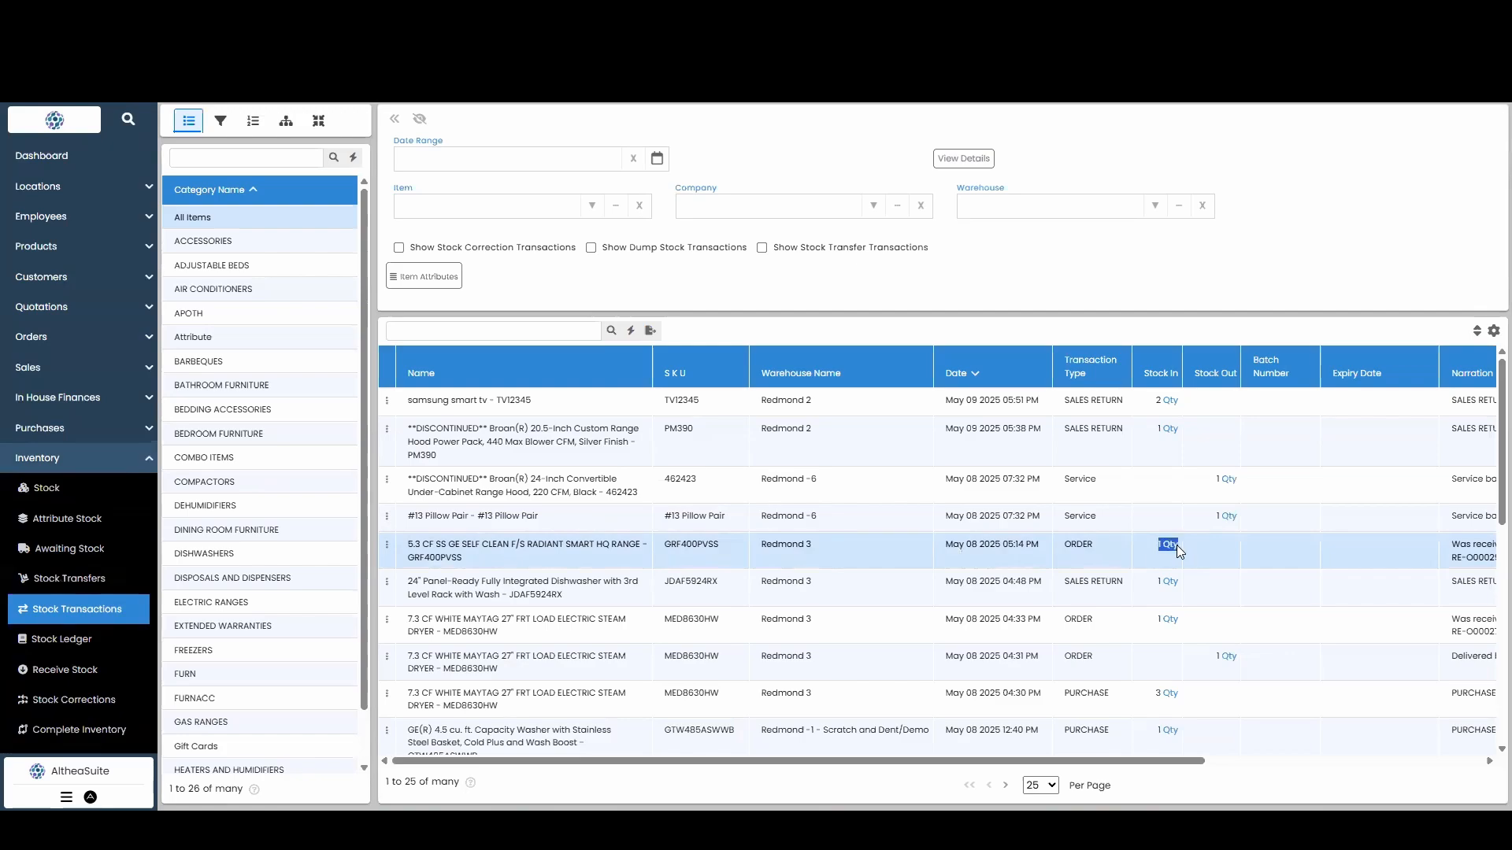
{"action": "left_click_drag", "start_coordinate": [1095, 548], "coordinate": [1071, 550]}
{"action": "left_click_drag", "start_coordinate": [819, 548], "coordinate": [782, 545]}
{"action": "left_click", "coordinate": [844, 548]}
{"action": "left_click_drag", "start_coordinate": [974, 768], "coordinate": [1259, 745]}
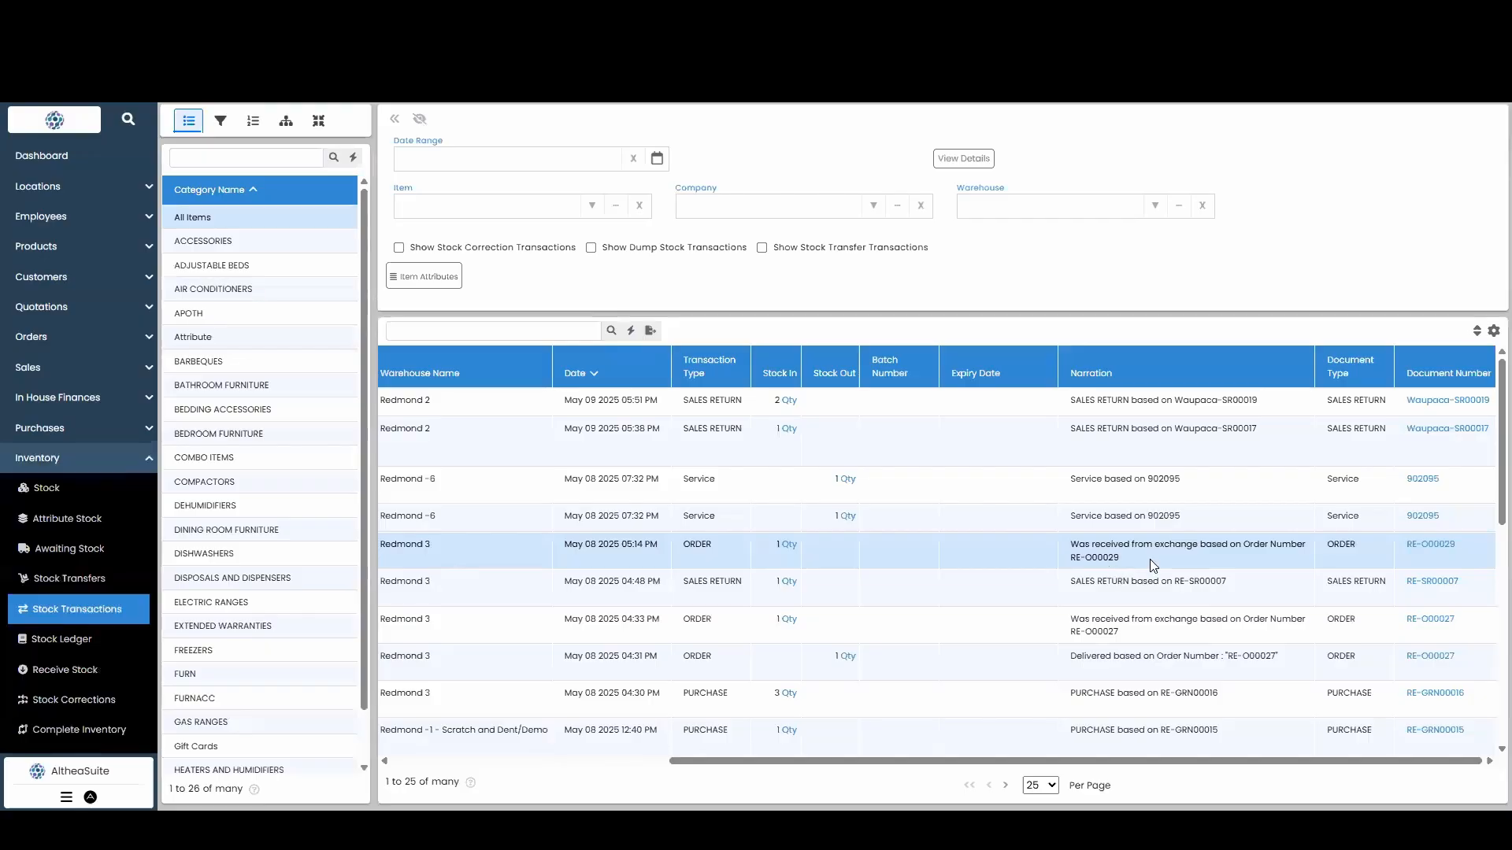
{"action": "left_click_drag", "start_coordinate": [1016, 762], "coordinate": [415, 474]}
{"action": "left_click_drag", "start_coordinate": [682, 763], "coordinate": [362, 748]}
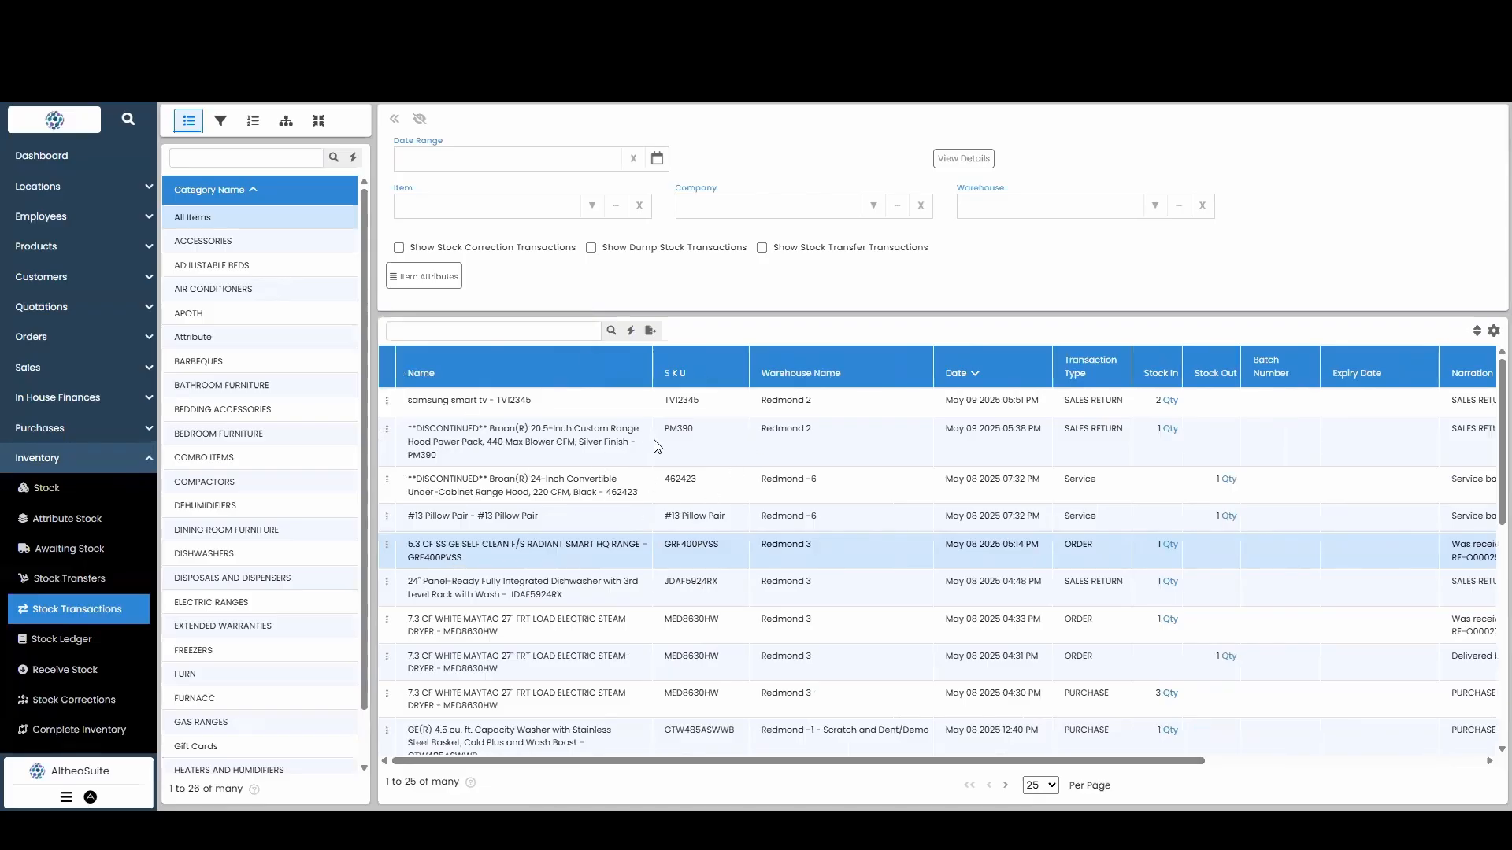
{"action": "left_click", "coordinate": [76, 156]}
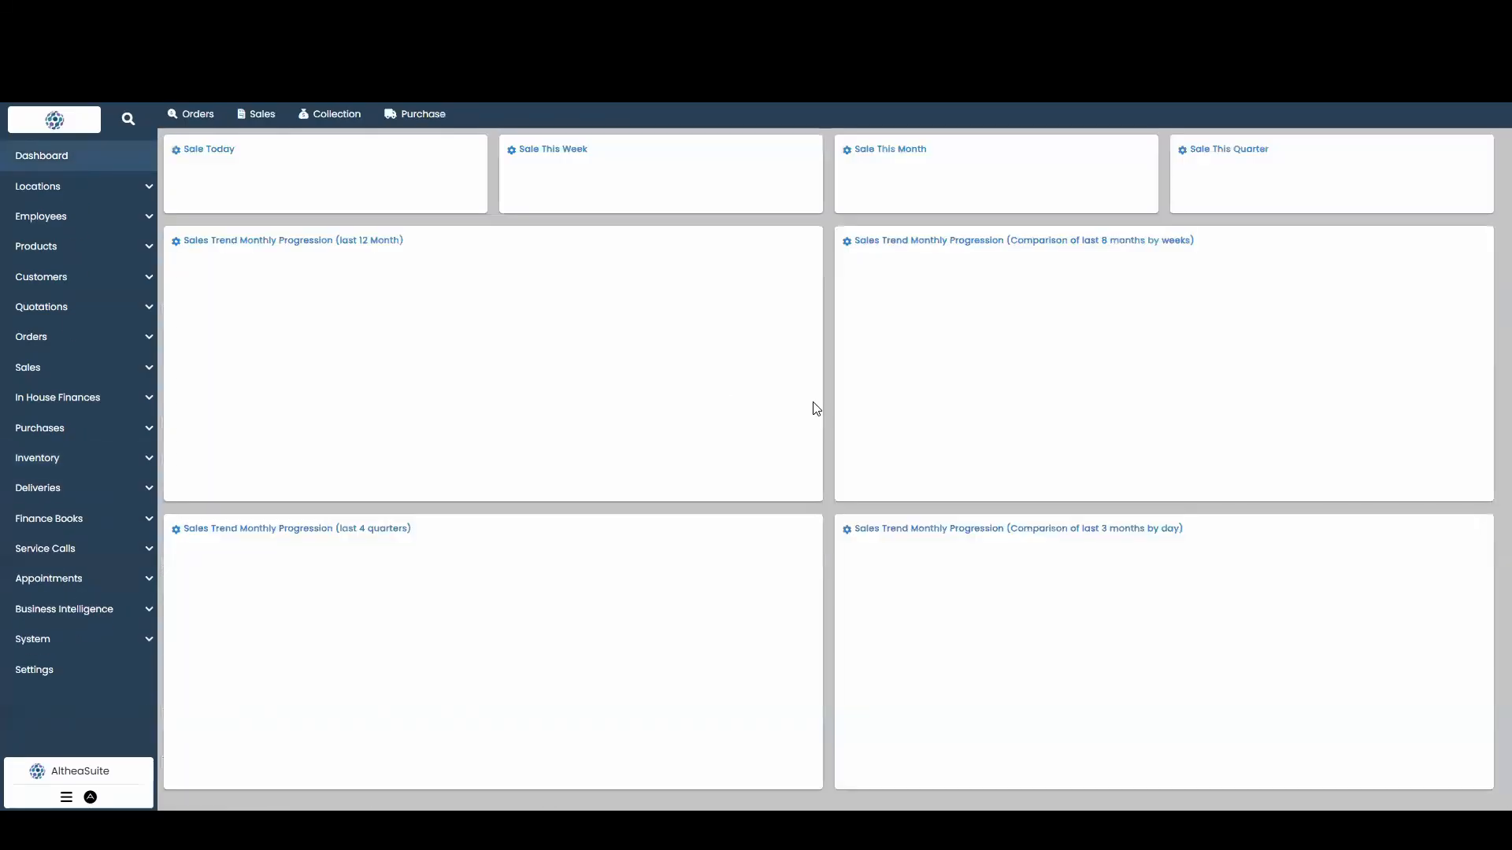